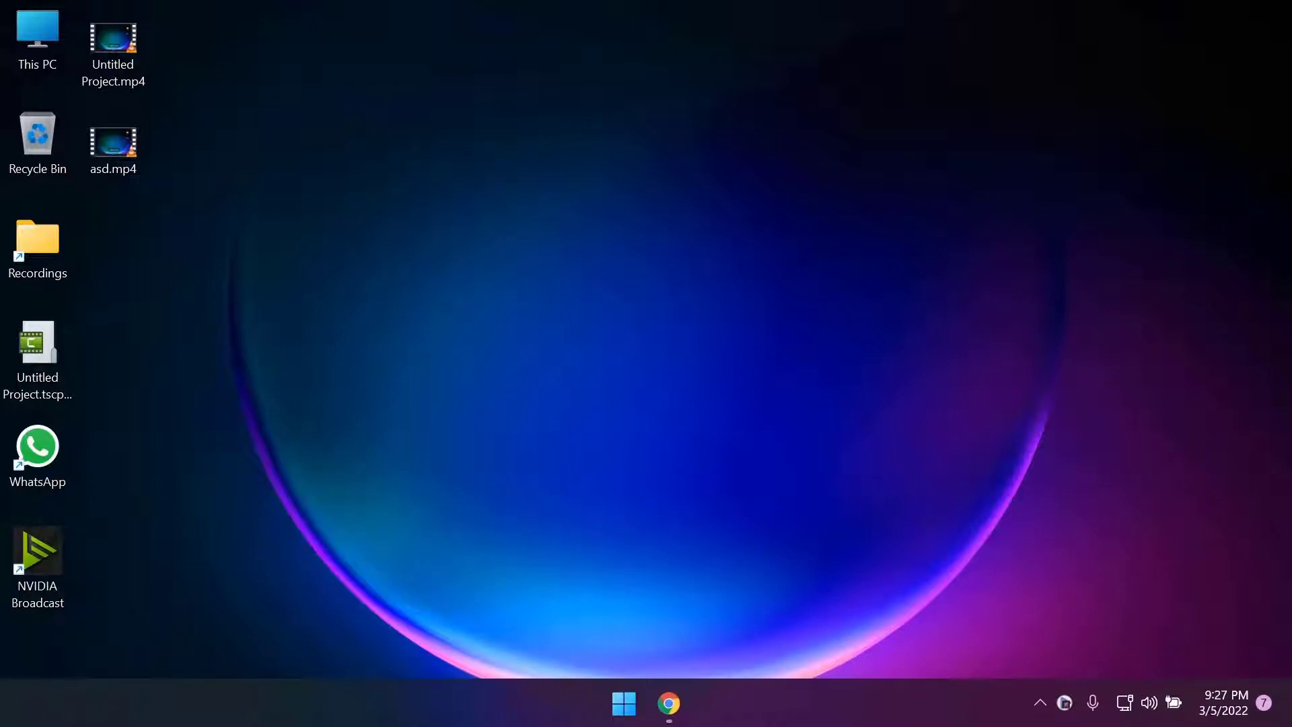
- Bring up Discord's Official Fortnite welcome channel, then switch to the GitHub repository tab
left_click(669, 704)
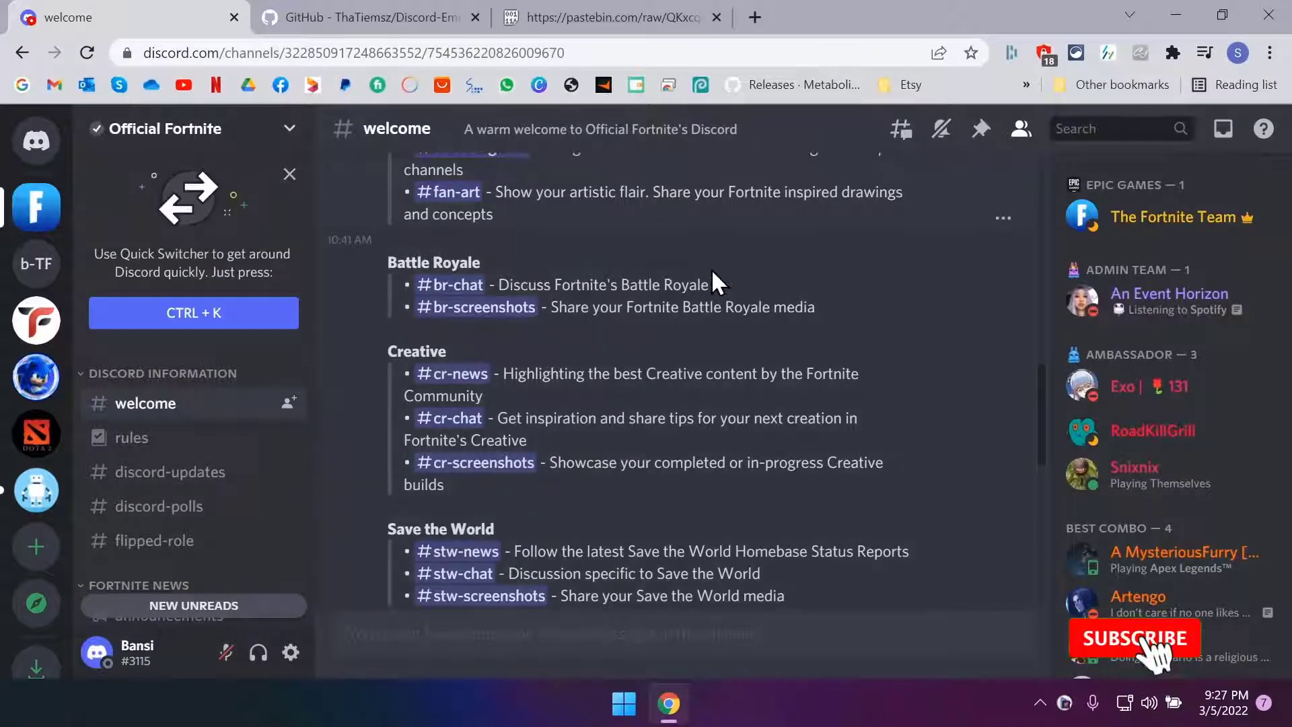
scroll(270, 420, "down", 3)
scroll(270, 421, "down", 3)
scroll(278, 441, "up", 5)
scroll(775, 388, "up", 10)
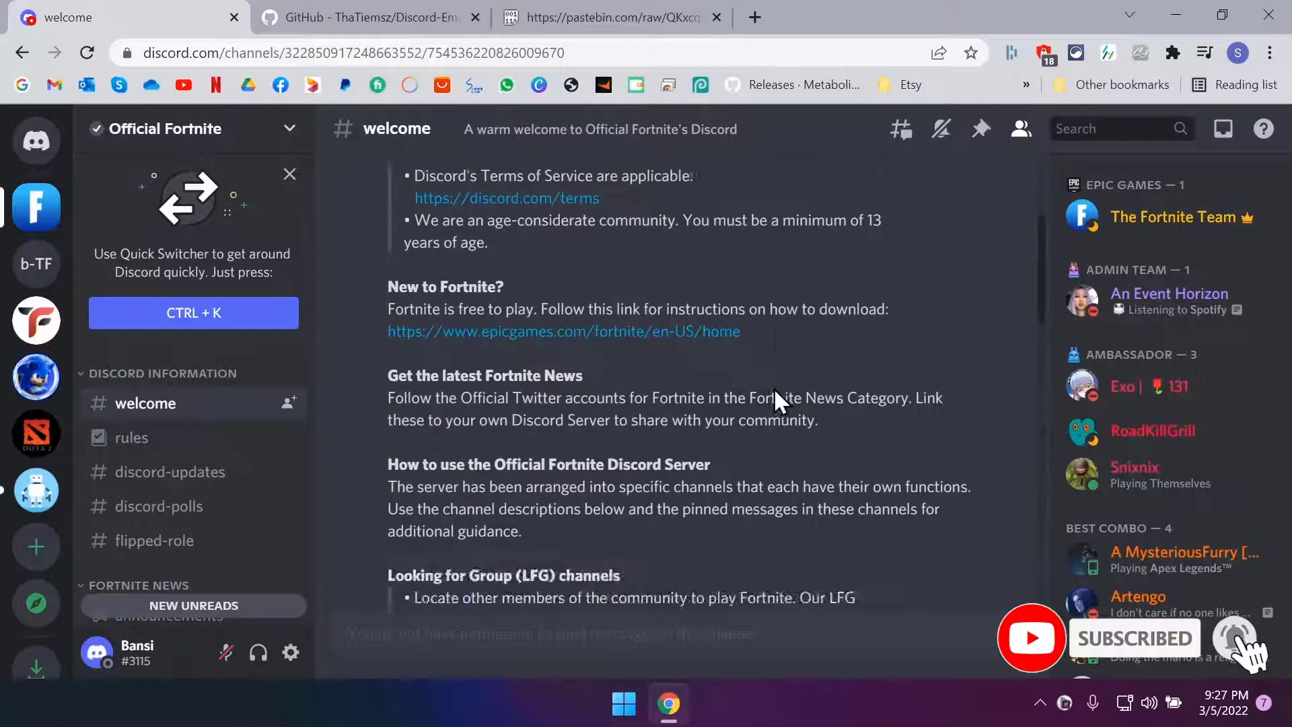
scroll(775, 389, "up", 5)
scroll(779, 386, "down", 3)
scroll(778, 386, "down", 5)
scroll(779, 386, "down", 5)
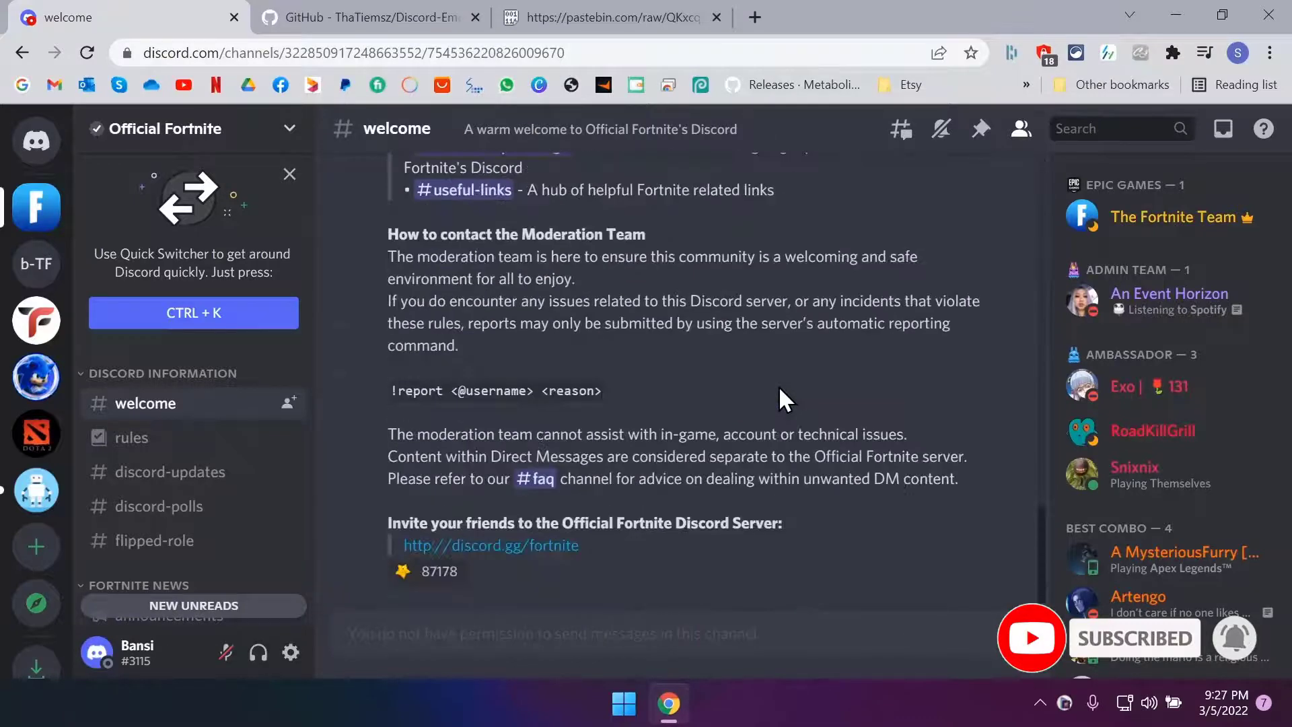
scroll(209, 464, "down", 5)
scroll(208, 463, "down", 5)
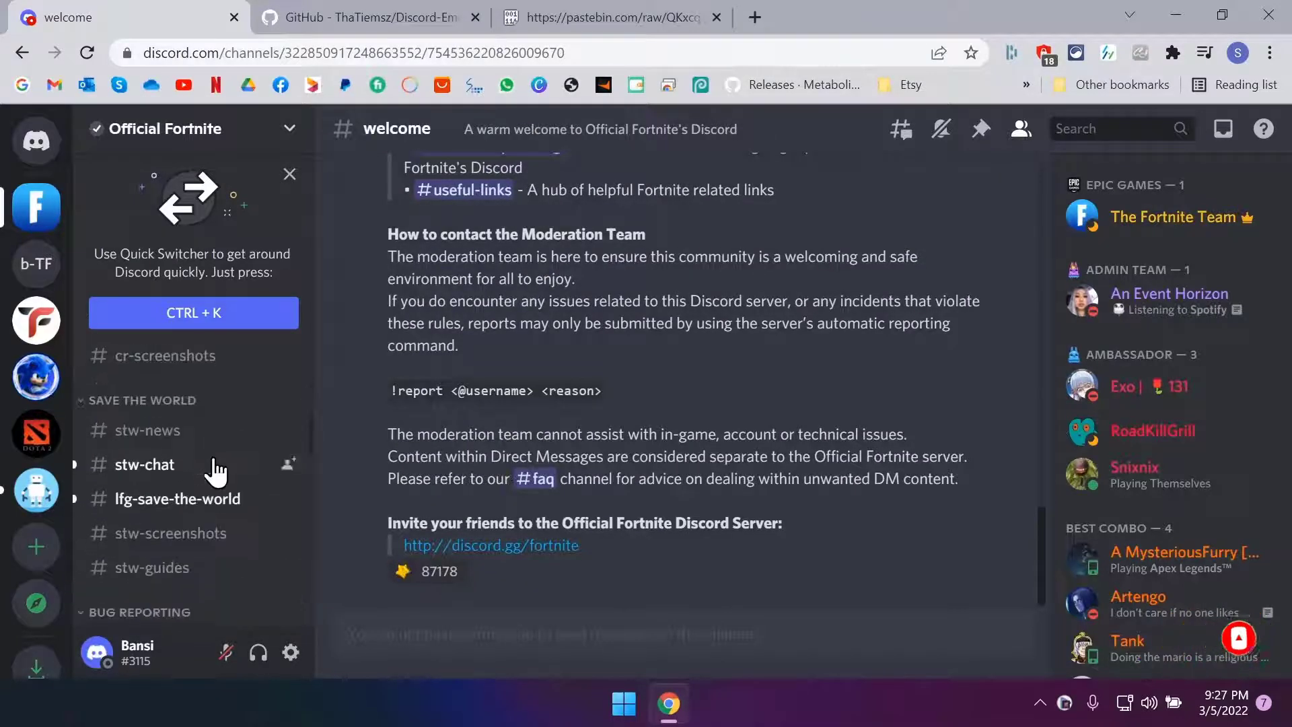
scroll(209, 464, "down", 5)
scroll(803, 405, "up", 5)
scroll(803, 405, "up", 5)
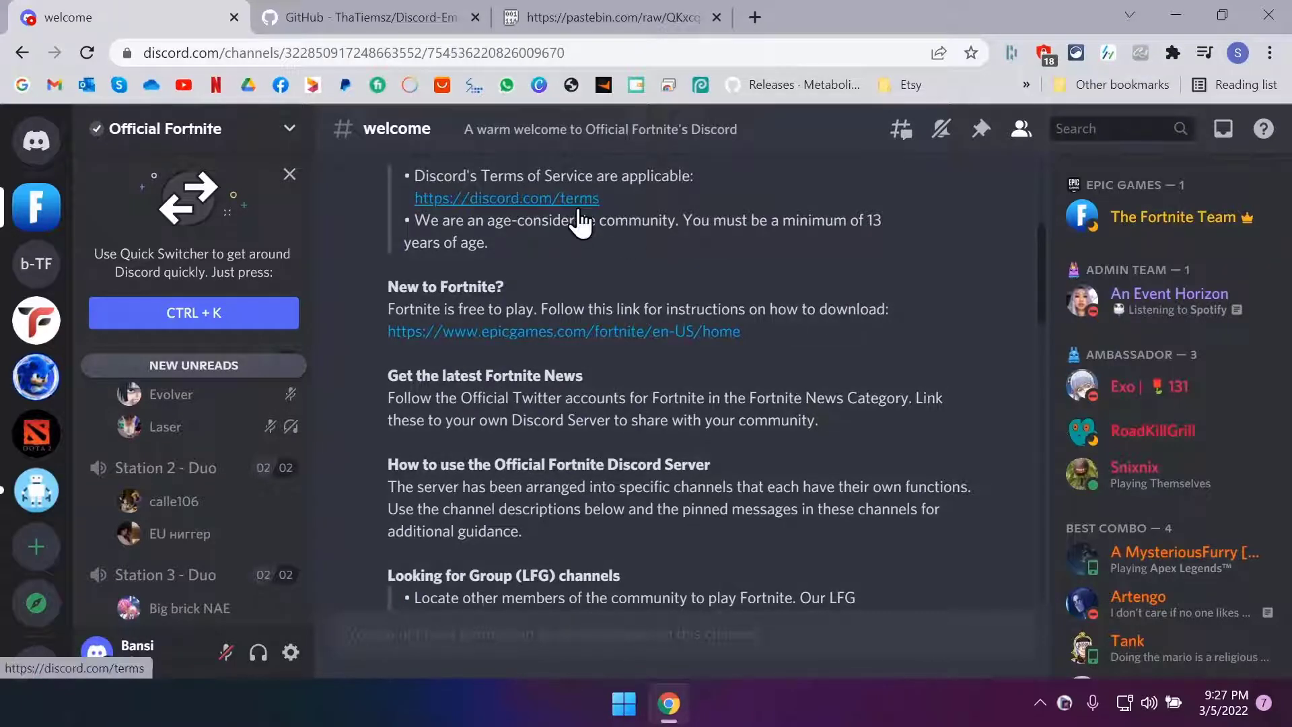
left_click(361, 11)
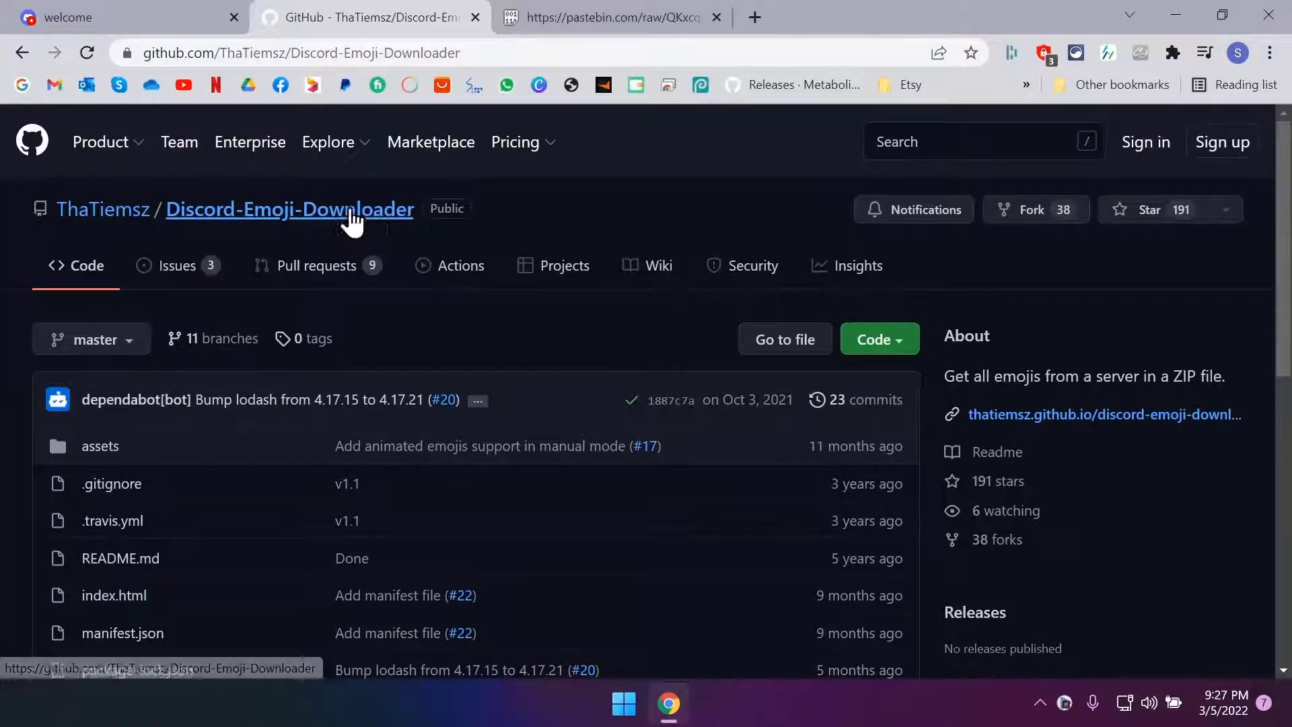
scroll(961, 316, "down", 1)
scroll(961, 316, "down", 2)
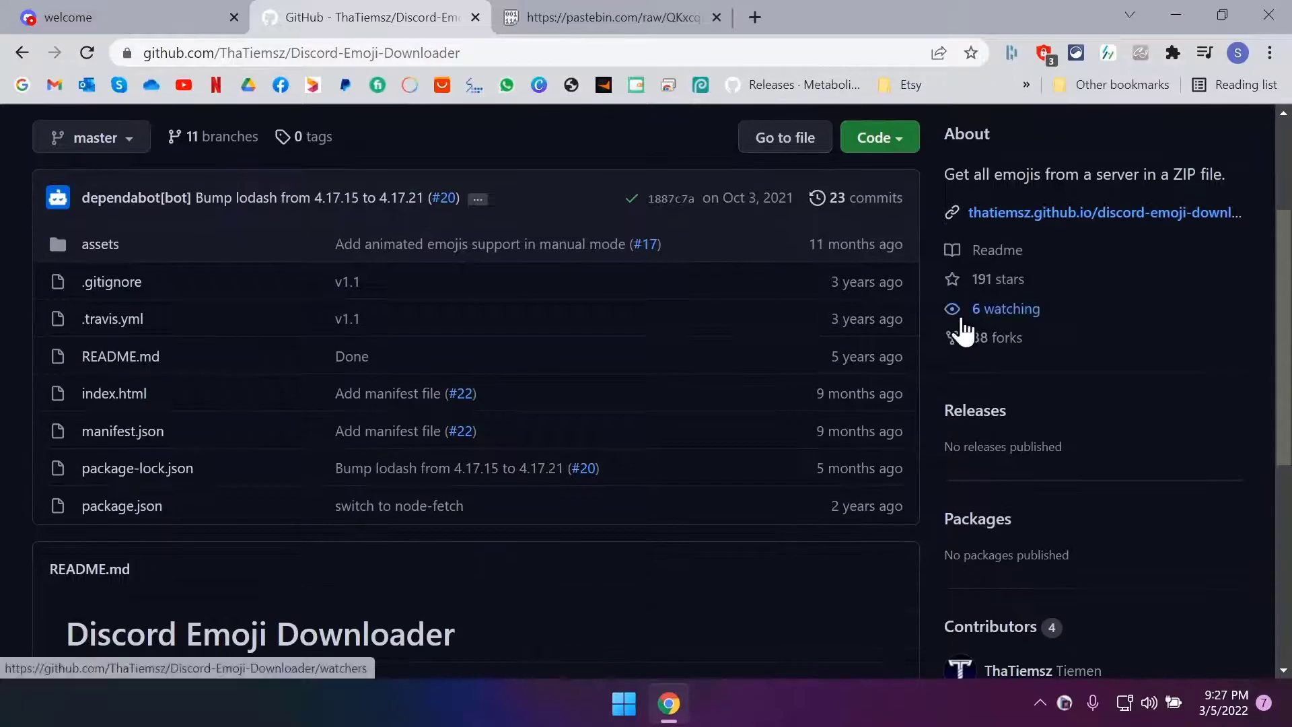
scroll(961, 325, "down", 3)
scroll(606, 403, "down", 2)
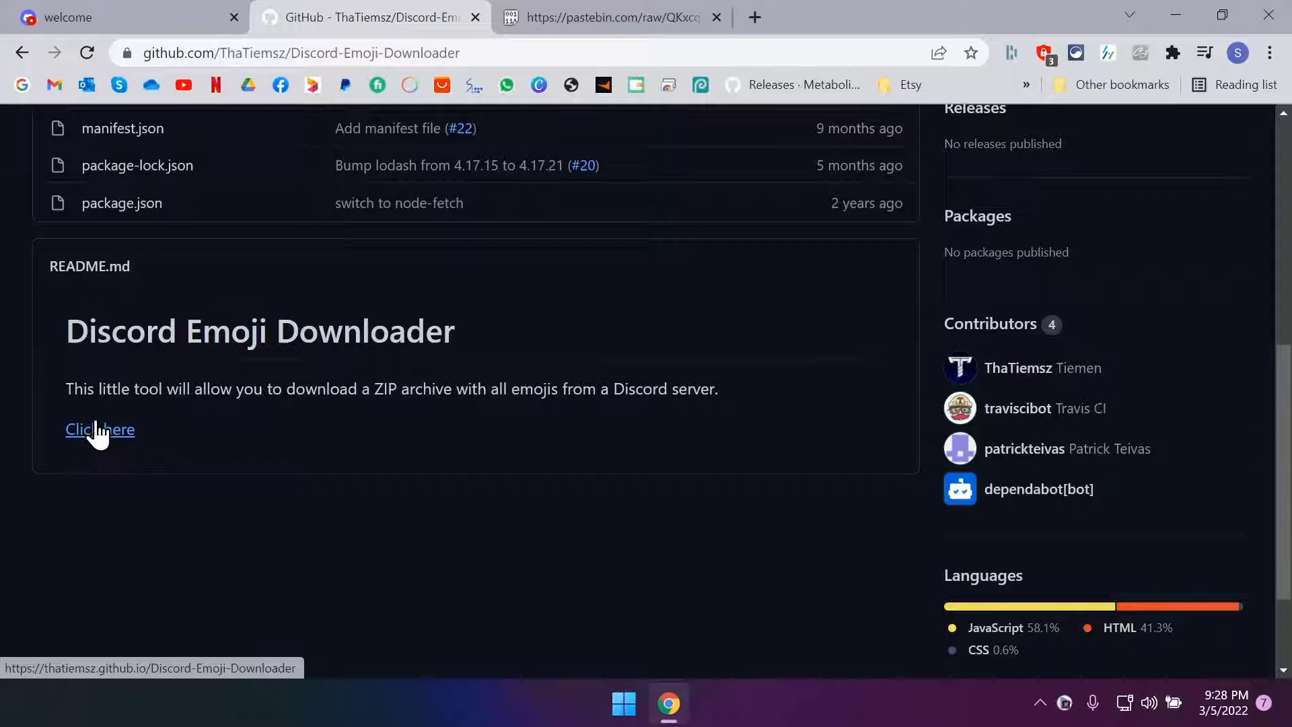
- Follow the README's 'Click here' link to the Discord Emoji Downloader web tool
left_click(98, 432)
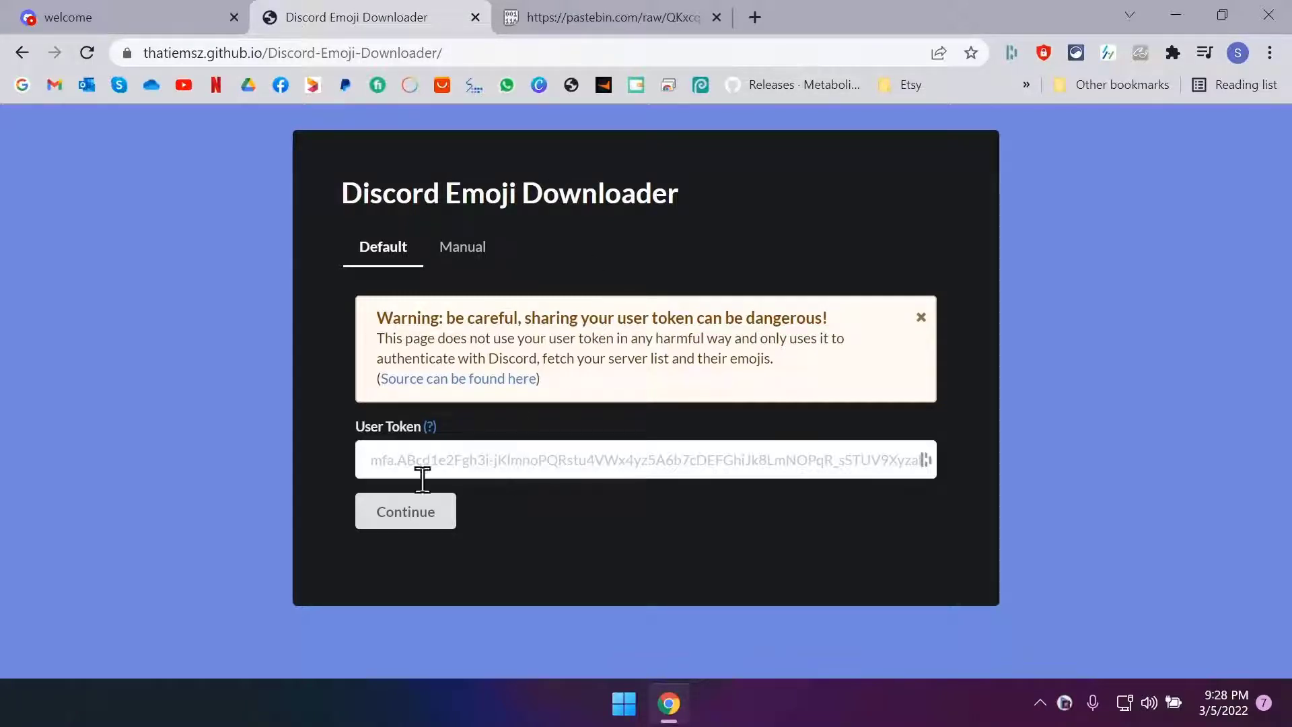
- Select the User Token field, then go back to Discord's Official Fortnite welcome tab
left_click(441, 465)
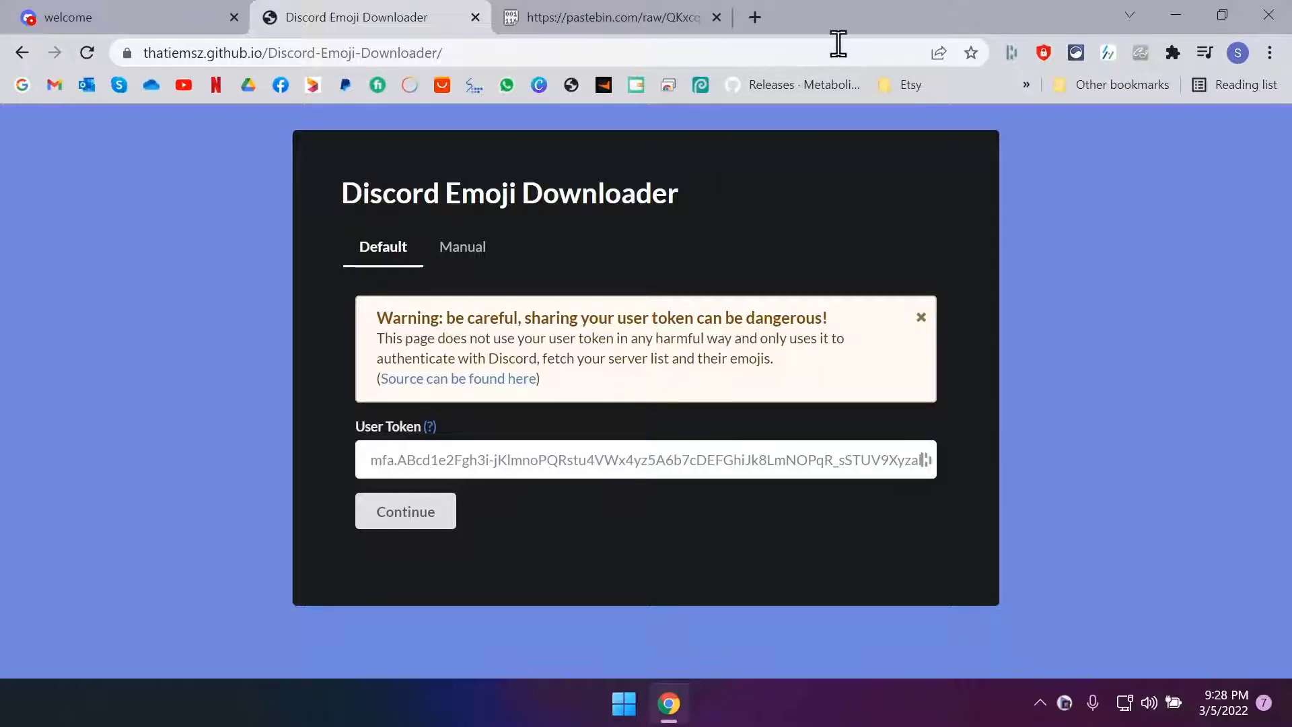
left_click(182, 17)
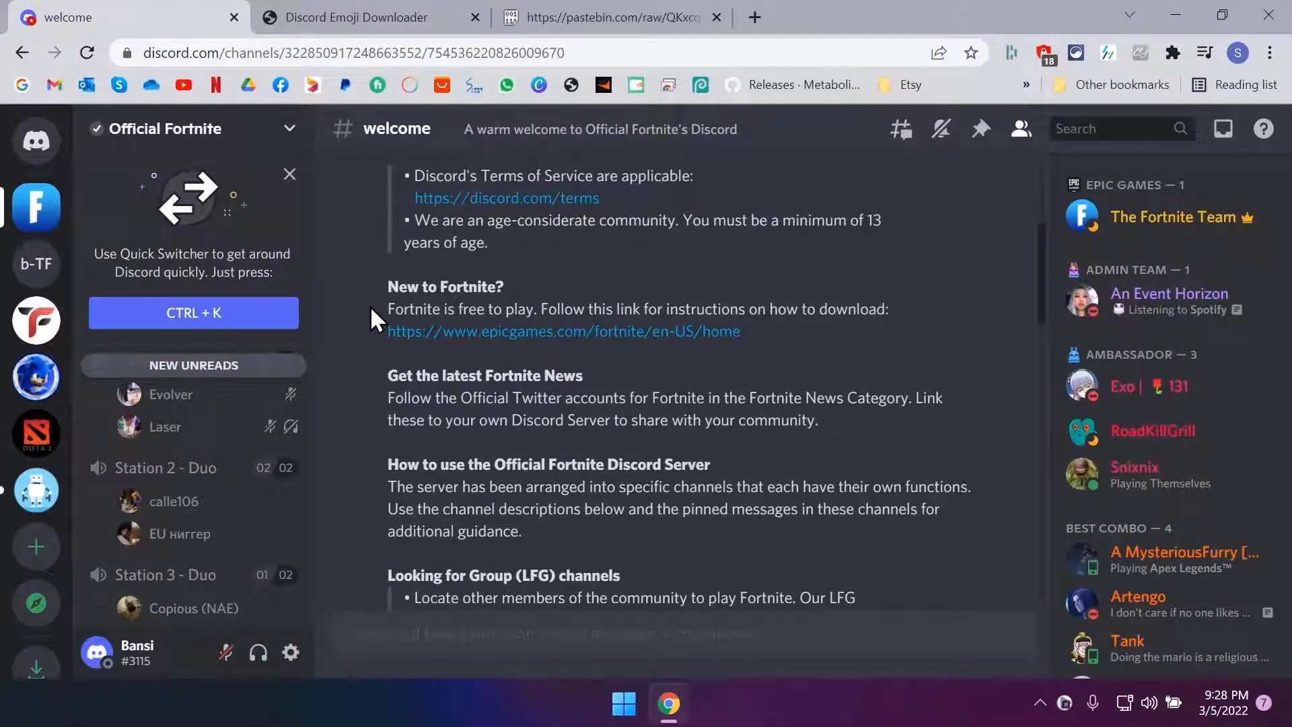
- Open the Discord page's DevTools console with Ctrl+Shift+J, clear its messages, and view the pastebin script
key("ctrl+shift+j")
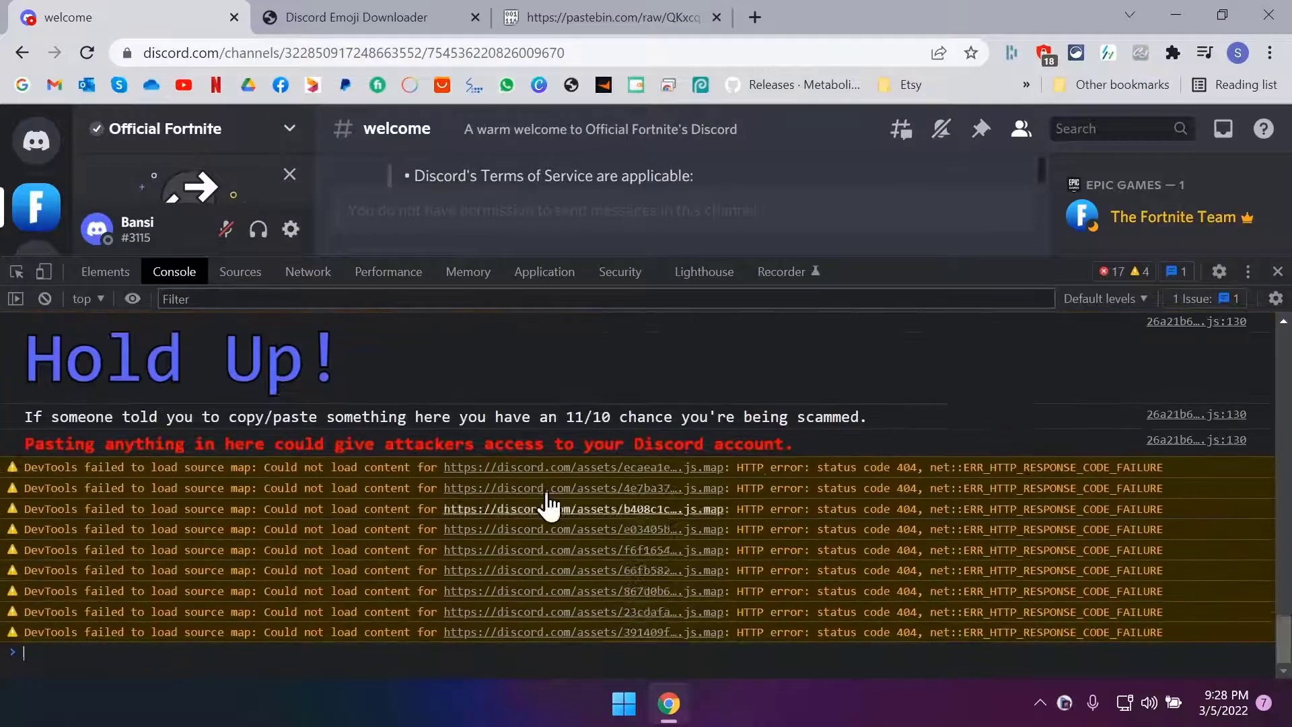
scroll(549, 501, "down", 3)
scroll(609, 524, "up", 2)
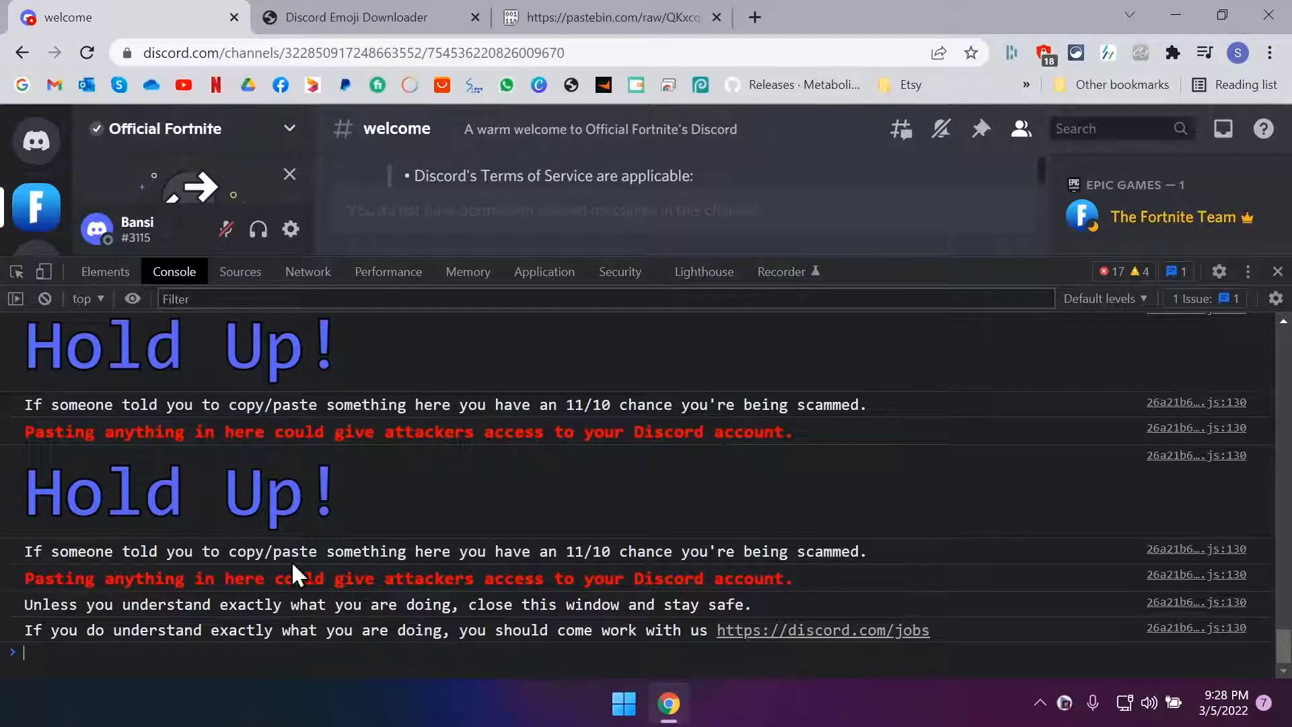
left_click(46, 299)
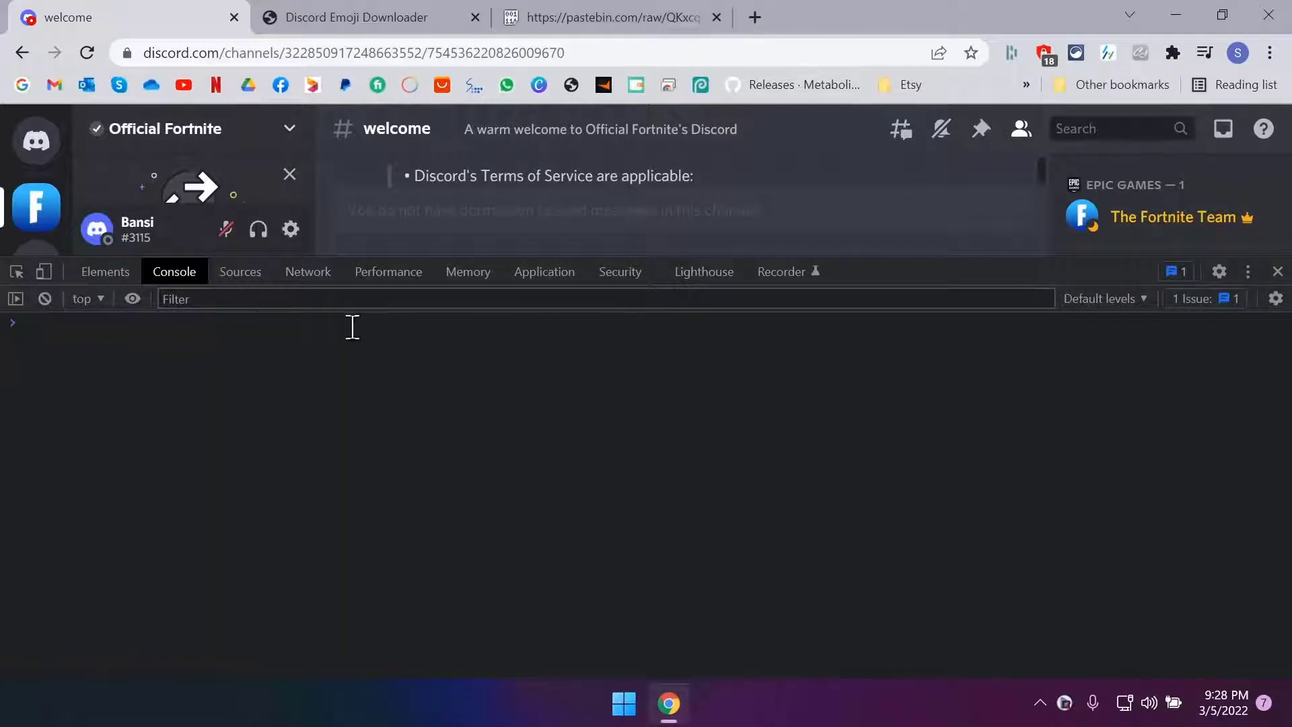
left_click(611, 17)
- Paste the pastebin token-retrieval script into the console and run it
right_click(128, 328)
left_click(208, 425)
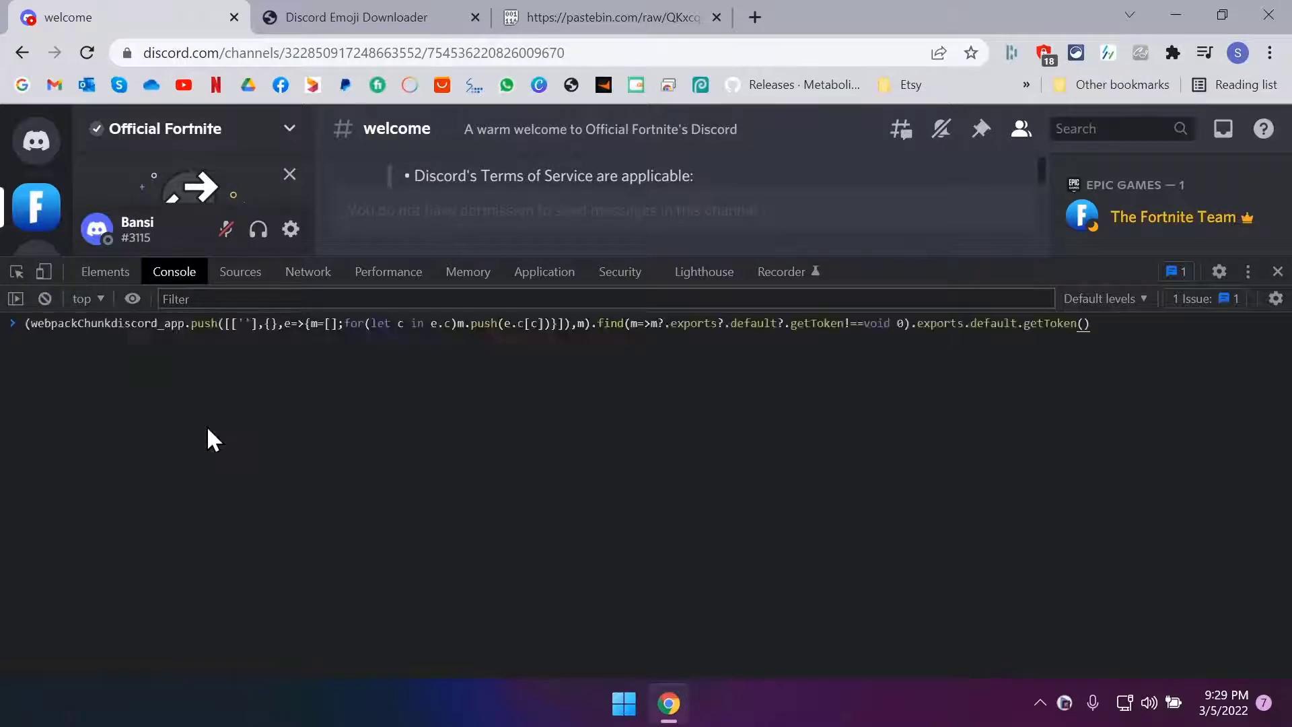
key("Return")
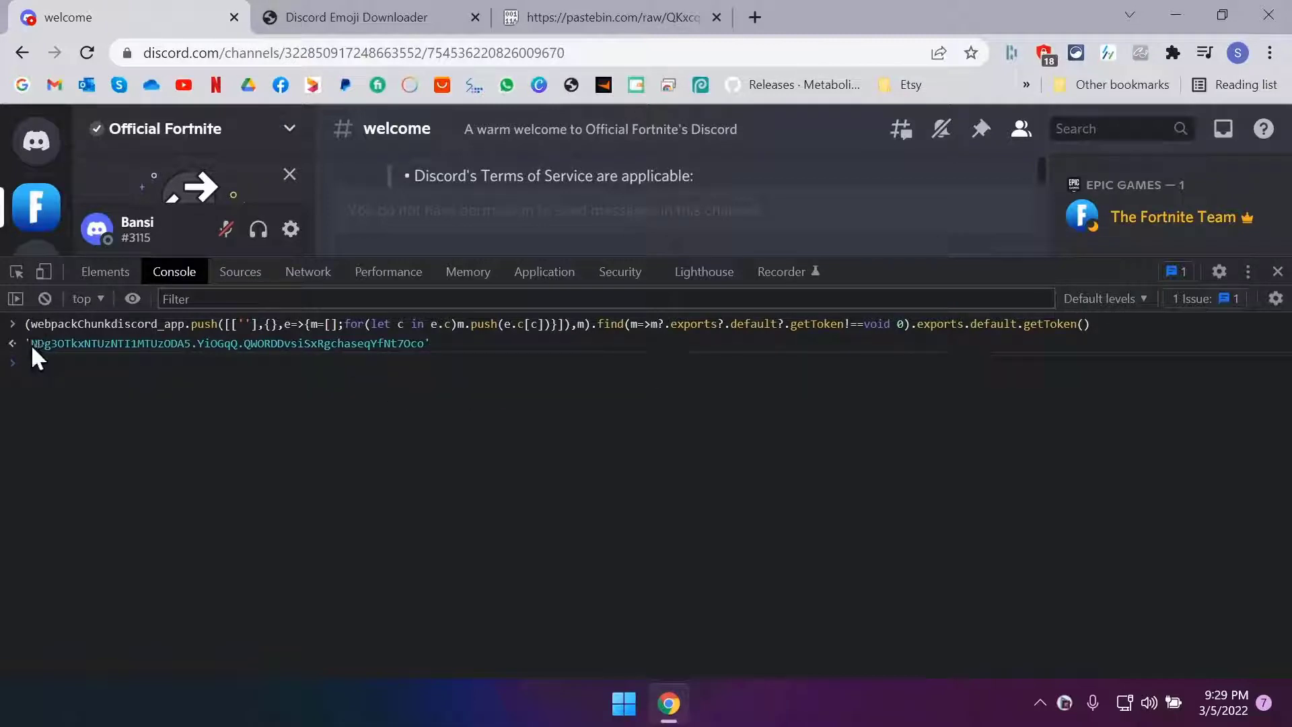
- Copy the returned user token and return to the Emoji Downloader page
left_click_drag(32, 345, 427, 347)
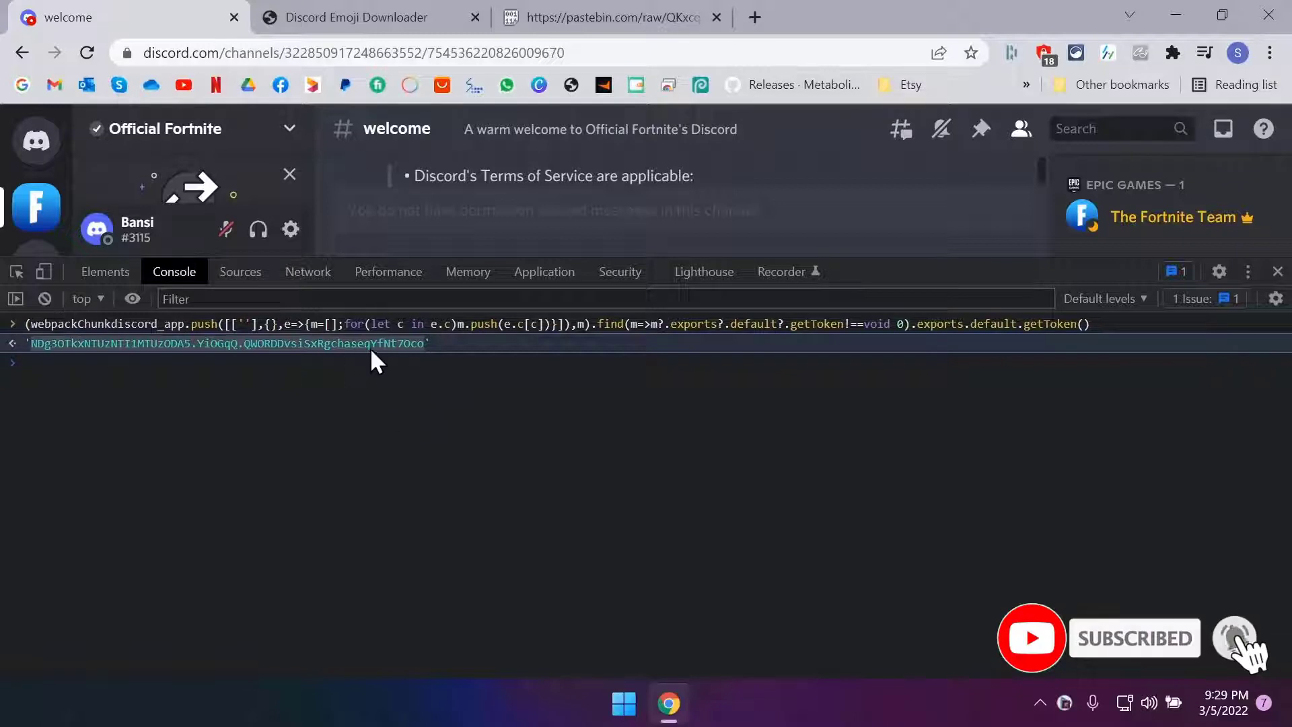
right_click(371, 348)
left_click(415, 482)
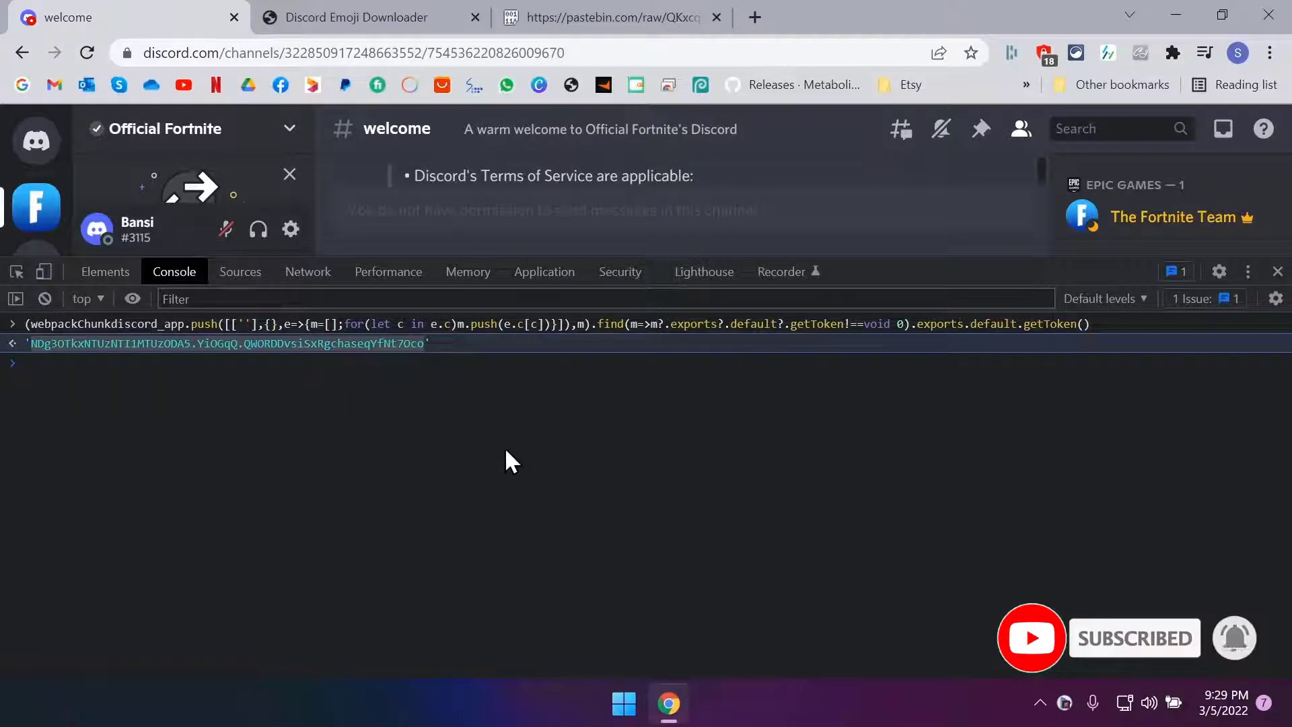
left_click(374, 17)
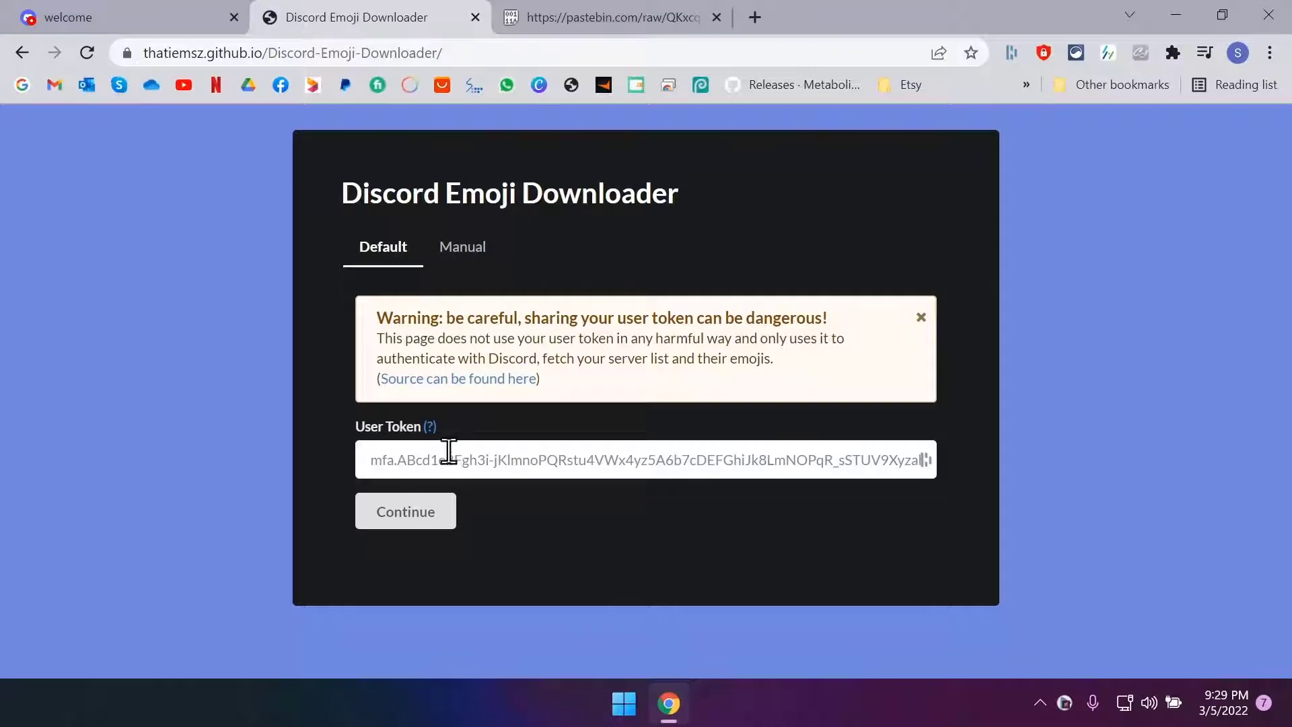
- Paste and submit the copied user token, then show the Select Server list
right_click(394, 460)
left_click(443, 268)
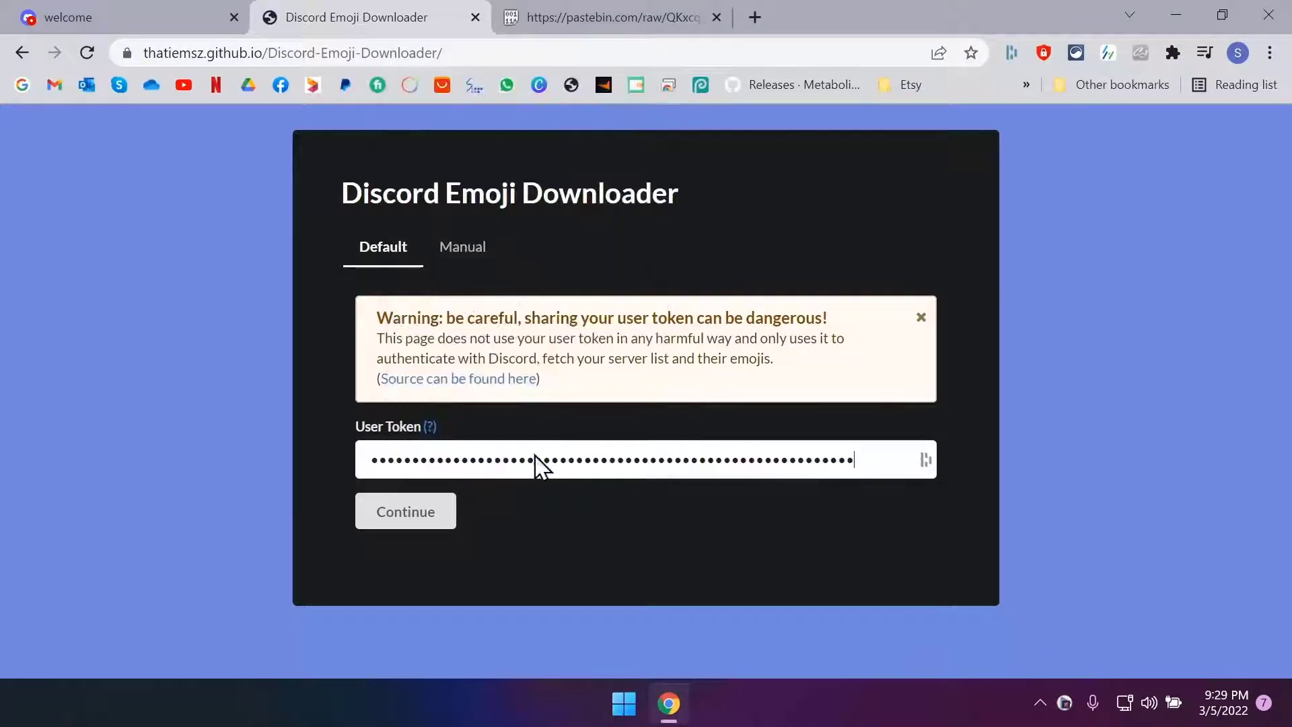
left_click(405, 512)
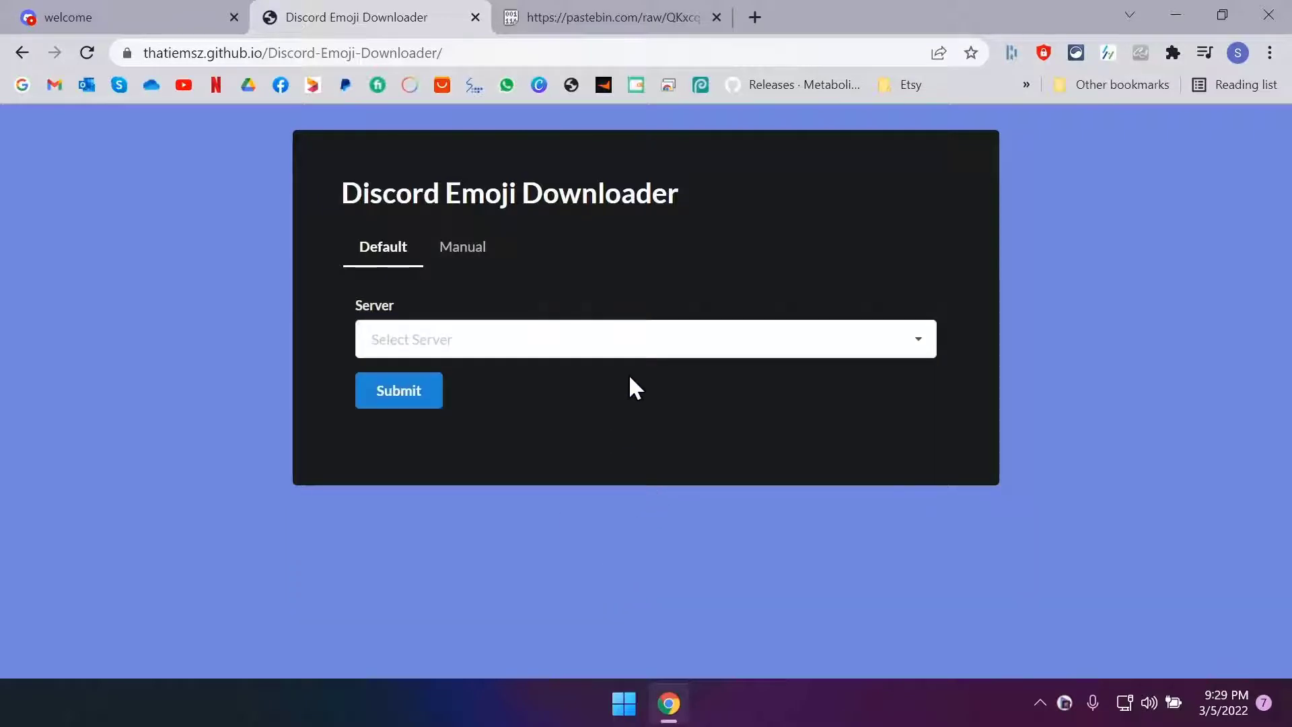
left_click(546, 339)
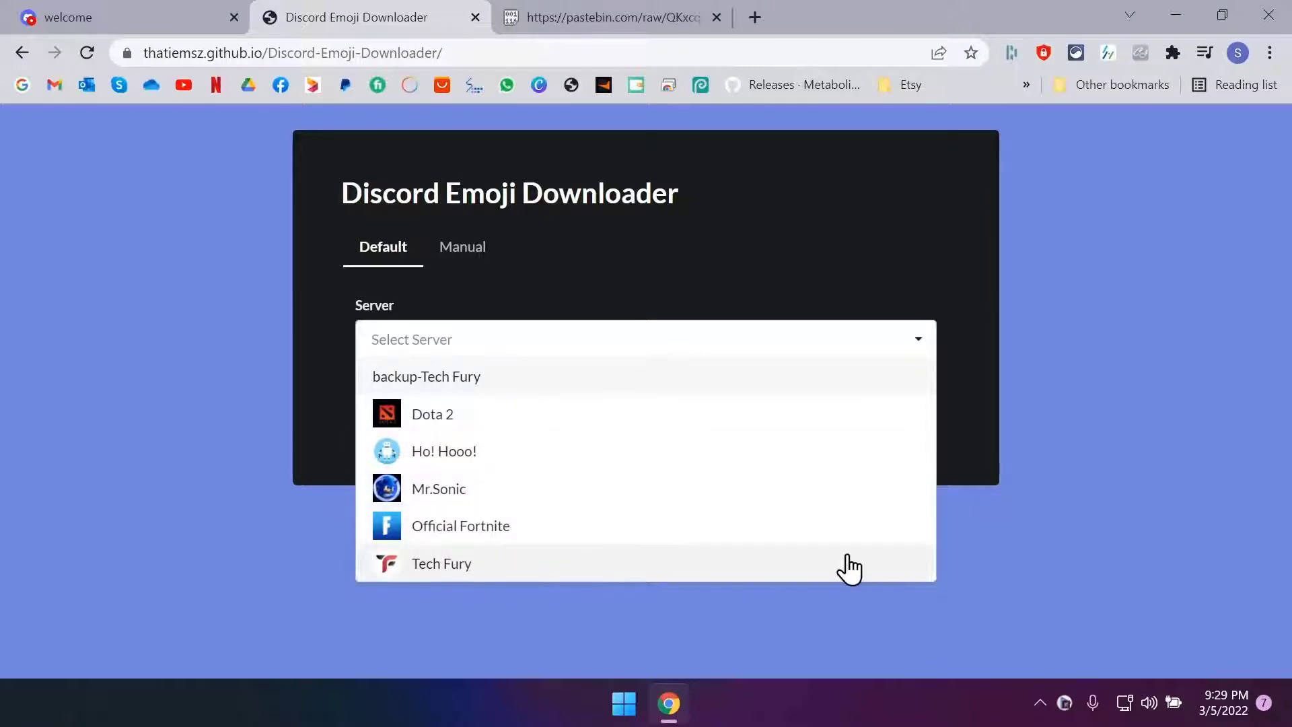
- Choose Official Fortnite, fetch its 162 emojis, and download them as a ZIP
left_click(449, 525)
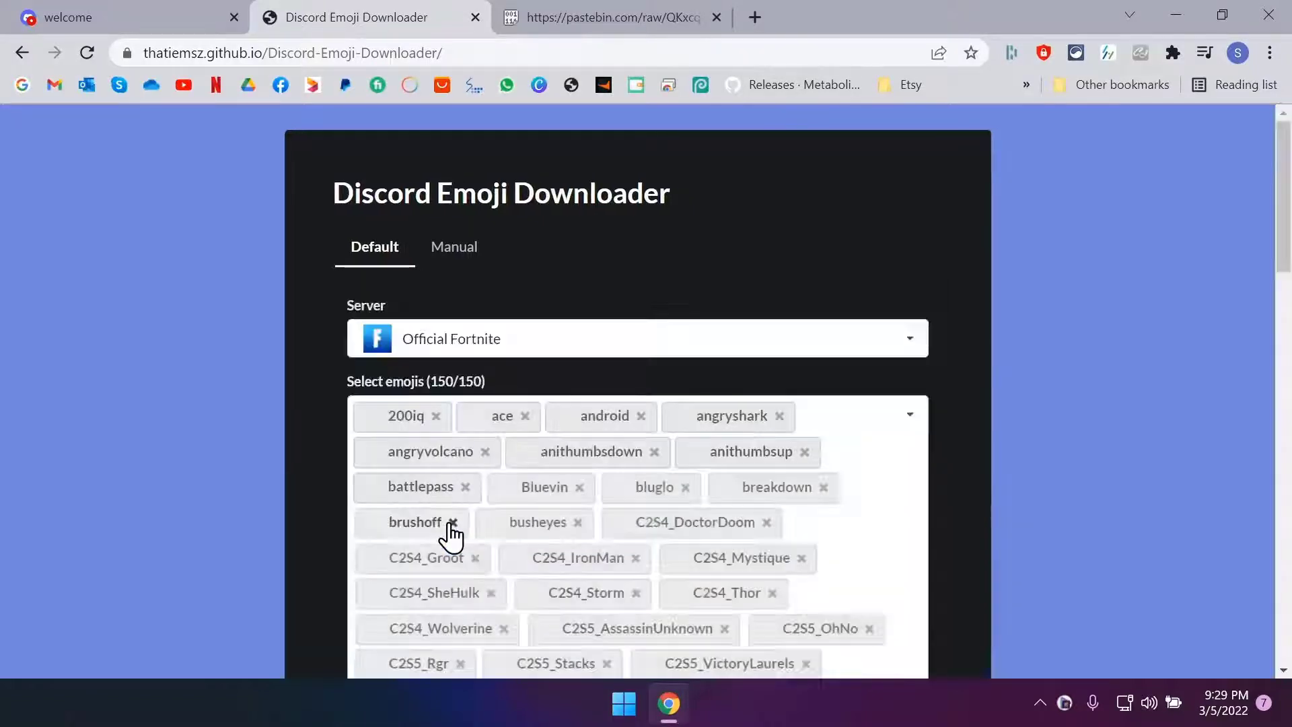
scroll(1002, 272, "down", 3)
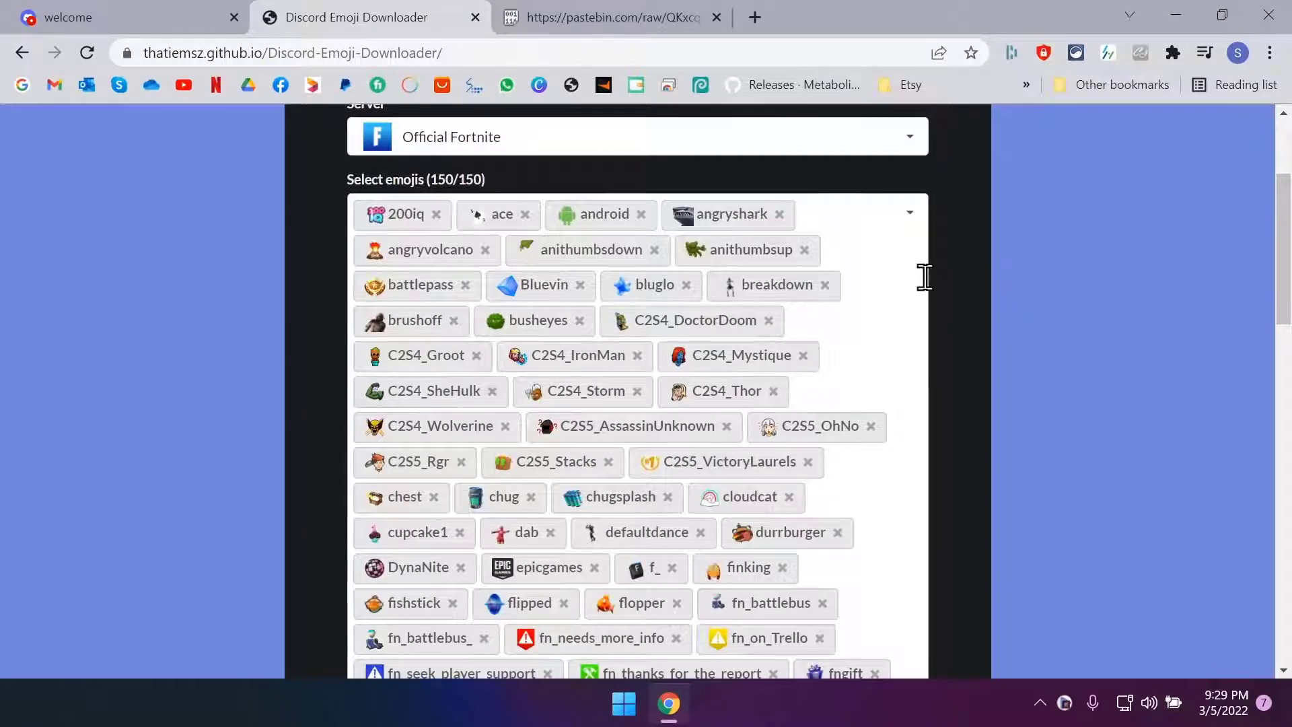
scroll(1009, 269, "down", 4)
scroll(1010, 269, "down", 4)
scroll(1009, 269, "down", 3)
scroll(729, 234, "down", 5)
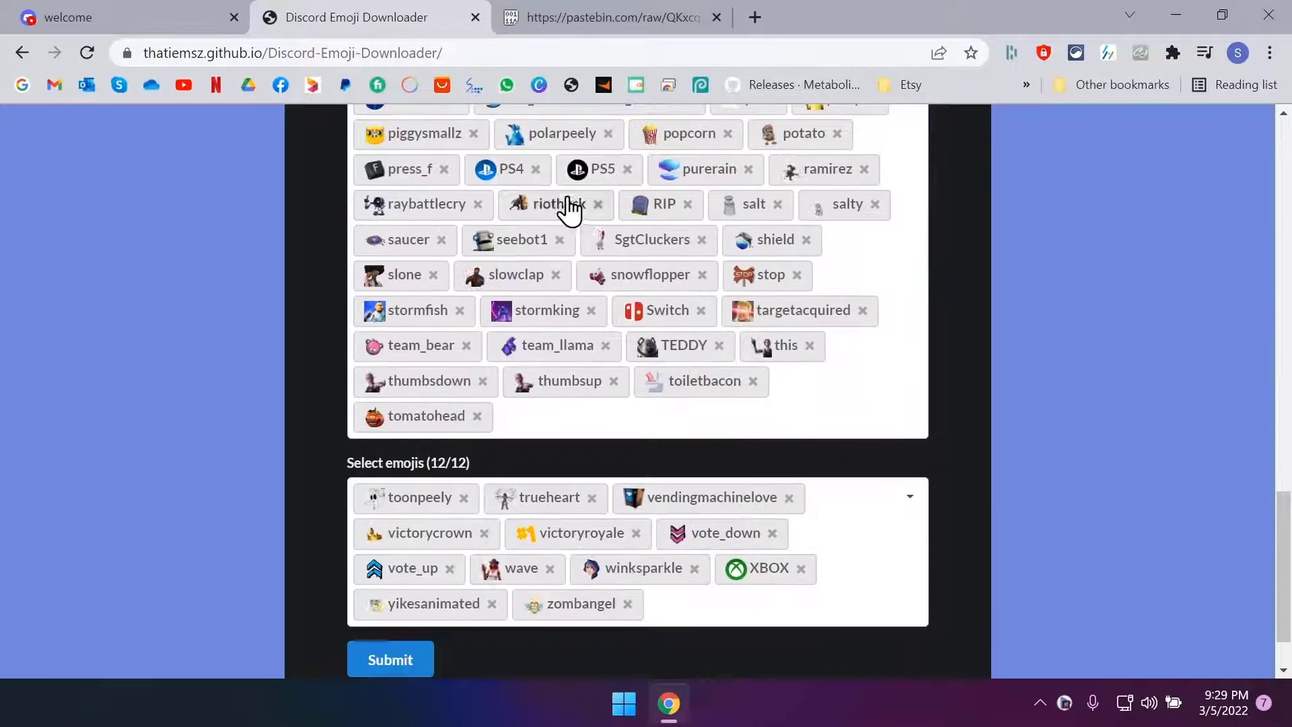
scroll(747, 313, "up", 4)
scroll(747, 313, "up", 5)
scroll(606, 294, "up", 5)
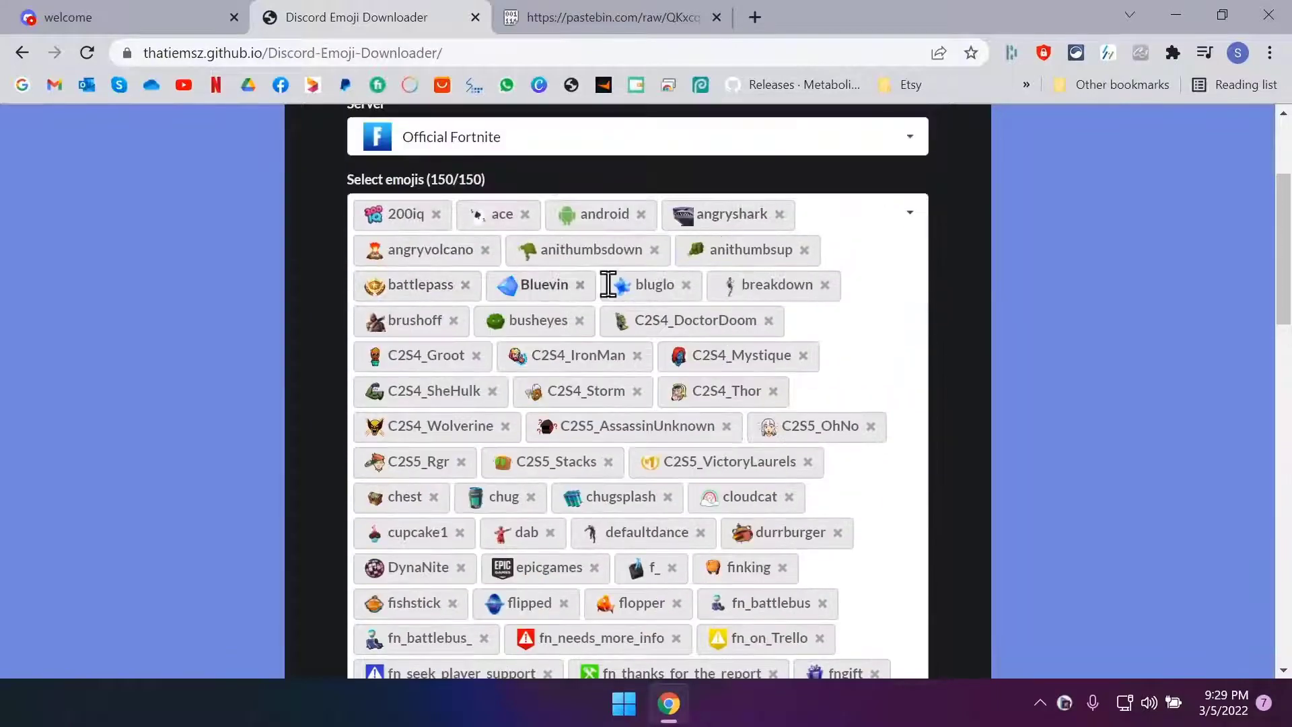
scroll(606, 265, "down", 5)
scroll(606, 265, "down", 5)
scroll(607, 265, "down", 5)
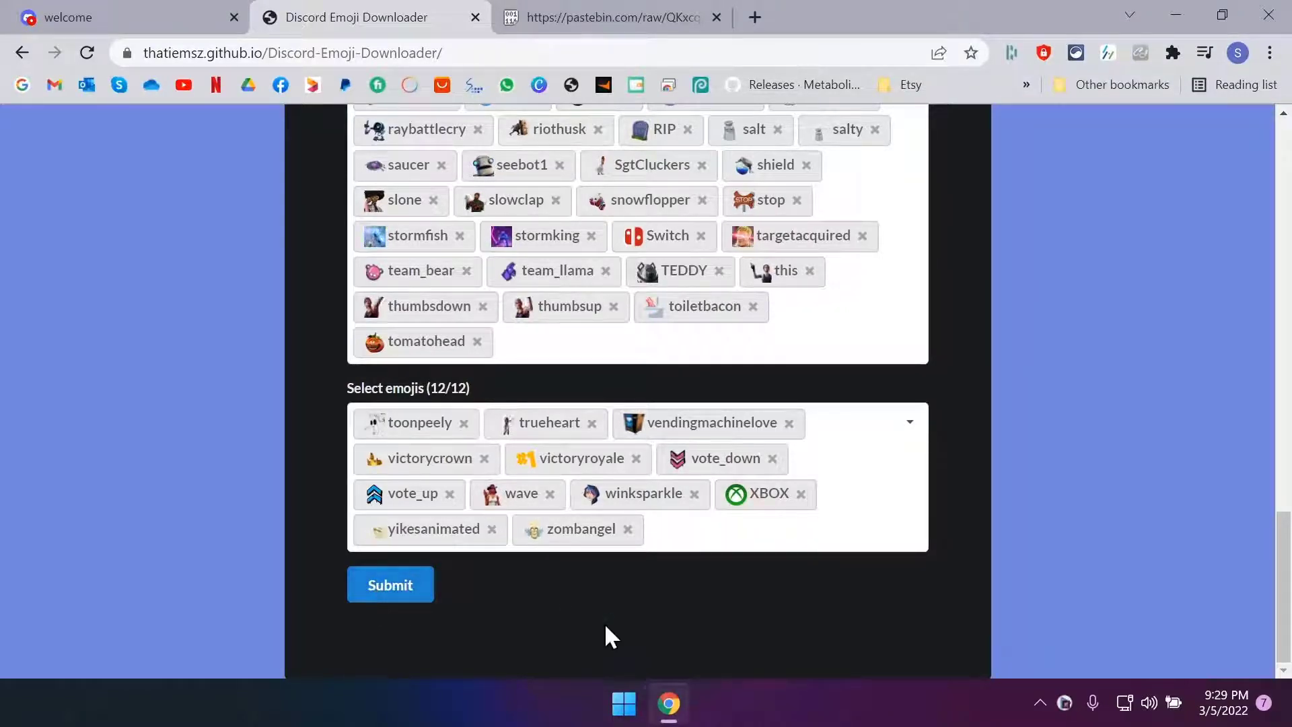
left_click(390, 586)
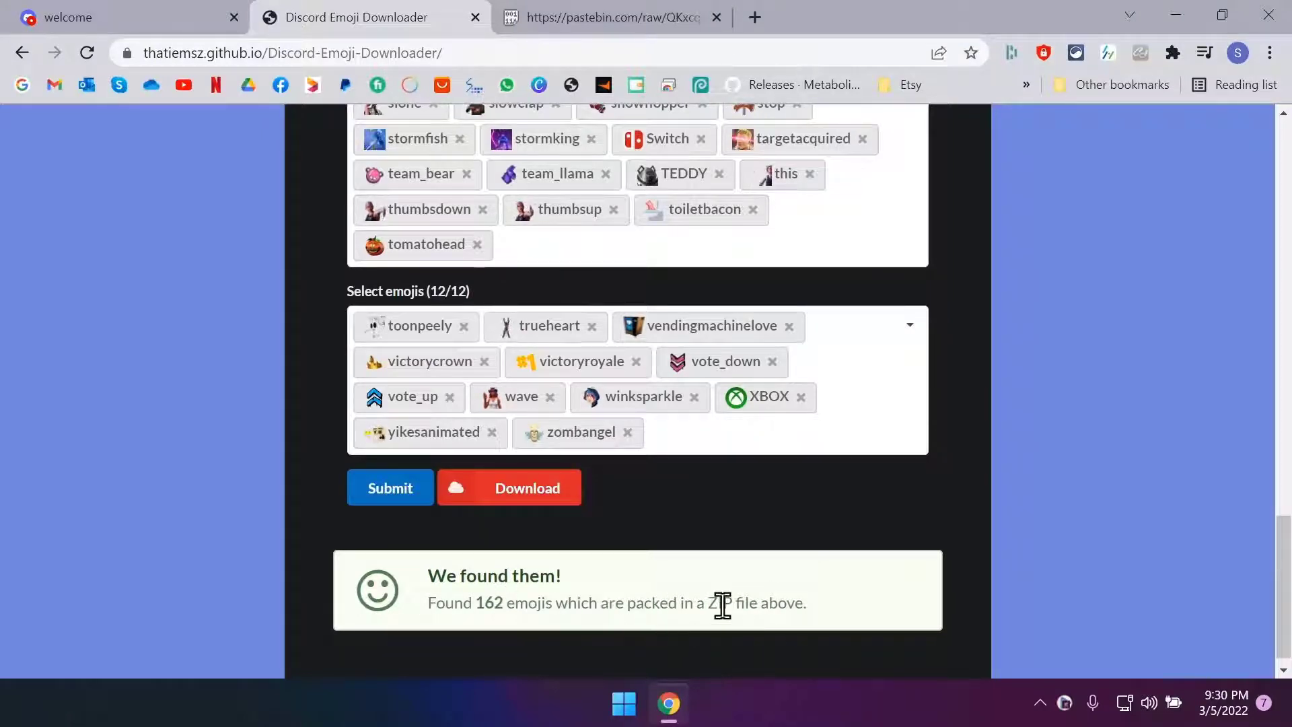
left_click(528, 487)
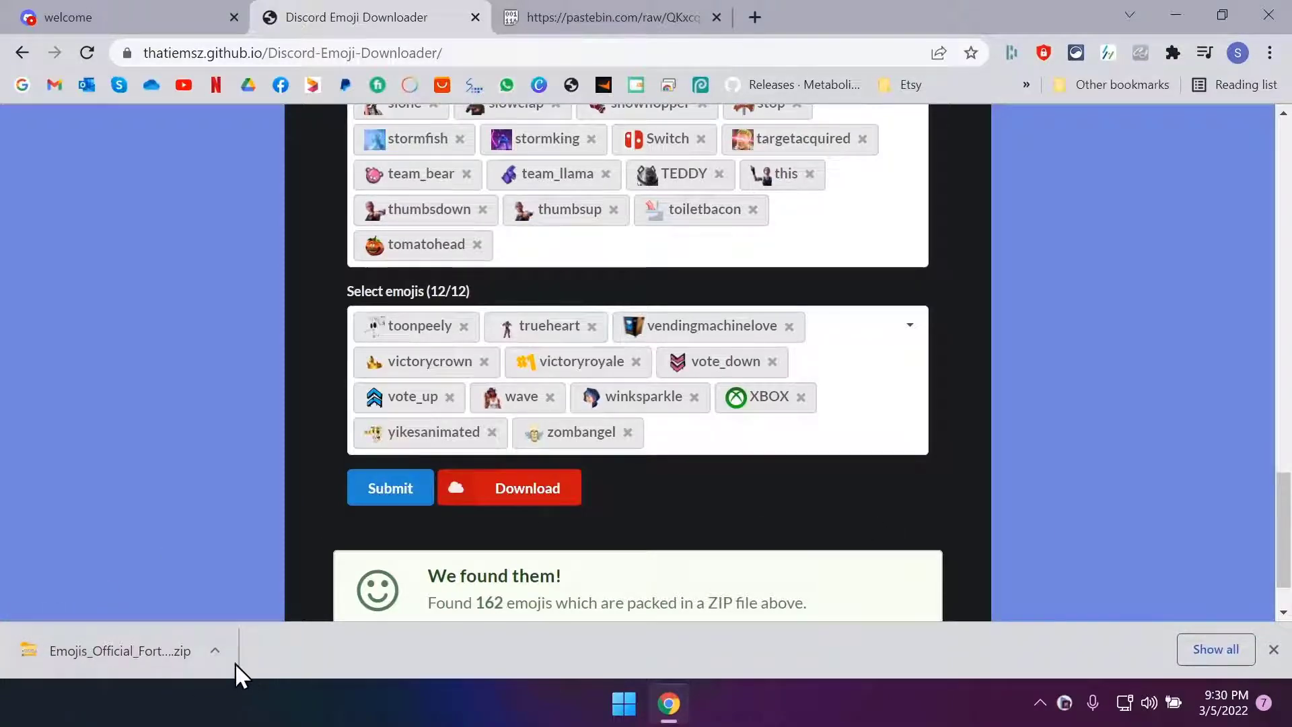
left_click(216, 650)
- Extract the Official Fortnite emoji ZIP in Downloads into an Emojis_Official_Fortnite folder
left_click(266, 579)
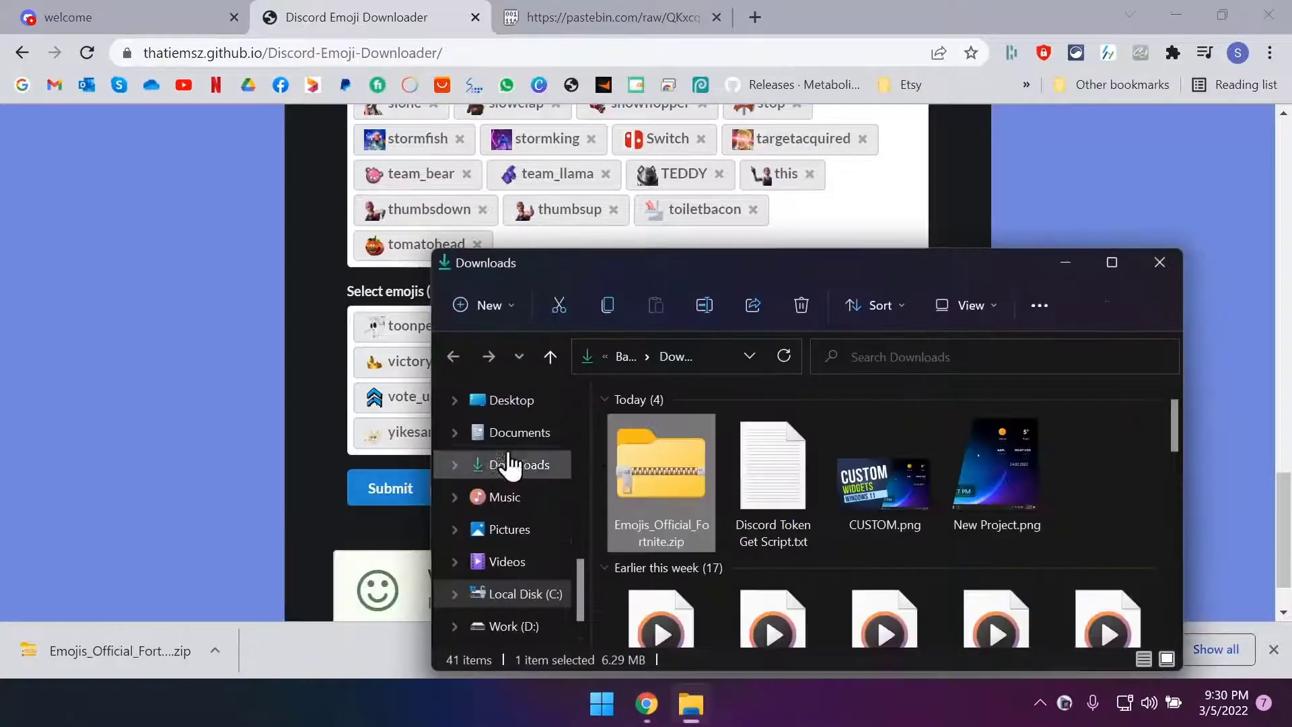
right_click(669, 464)
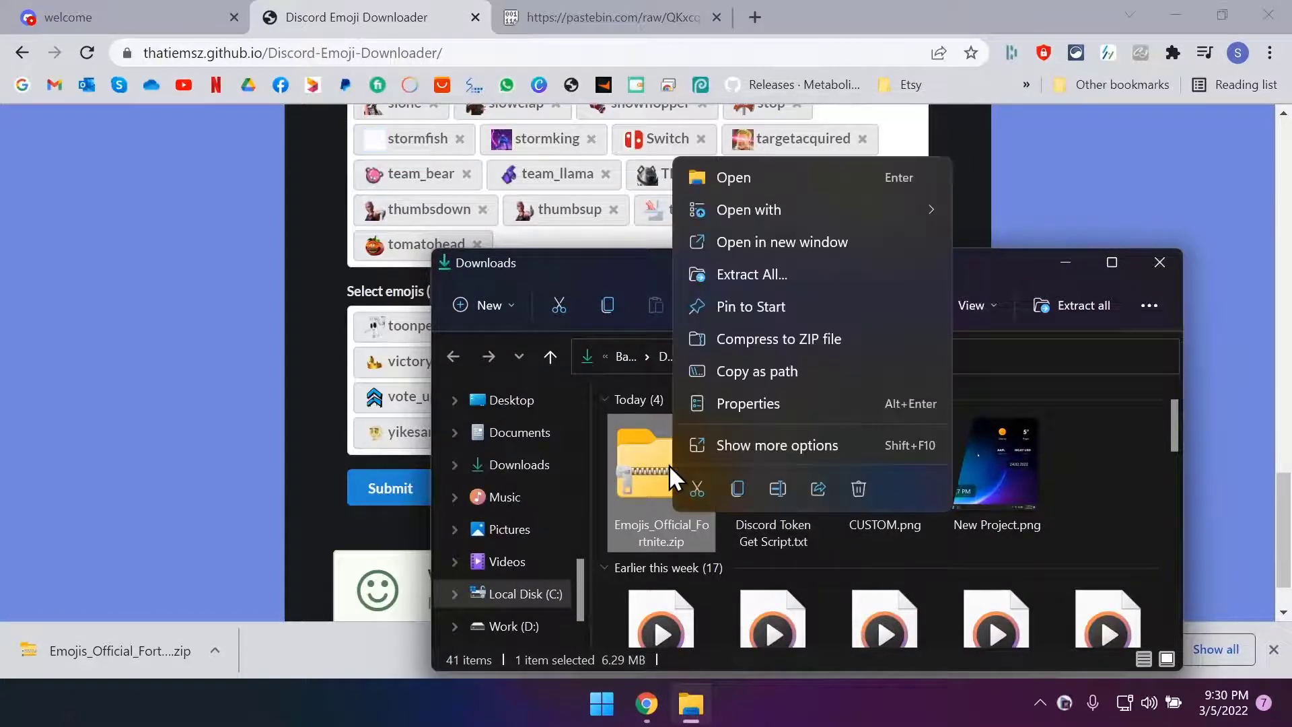
mouse_move(750, 209)
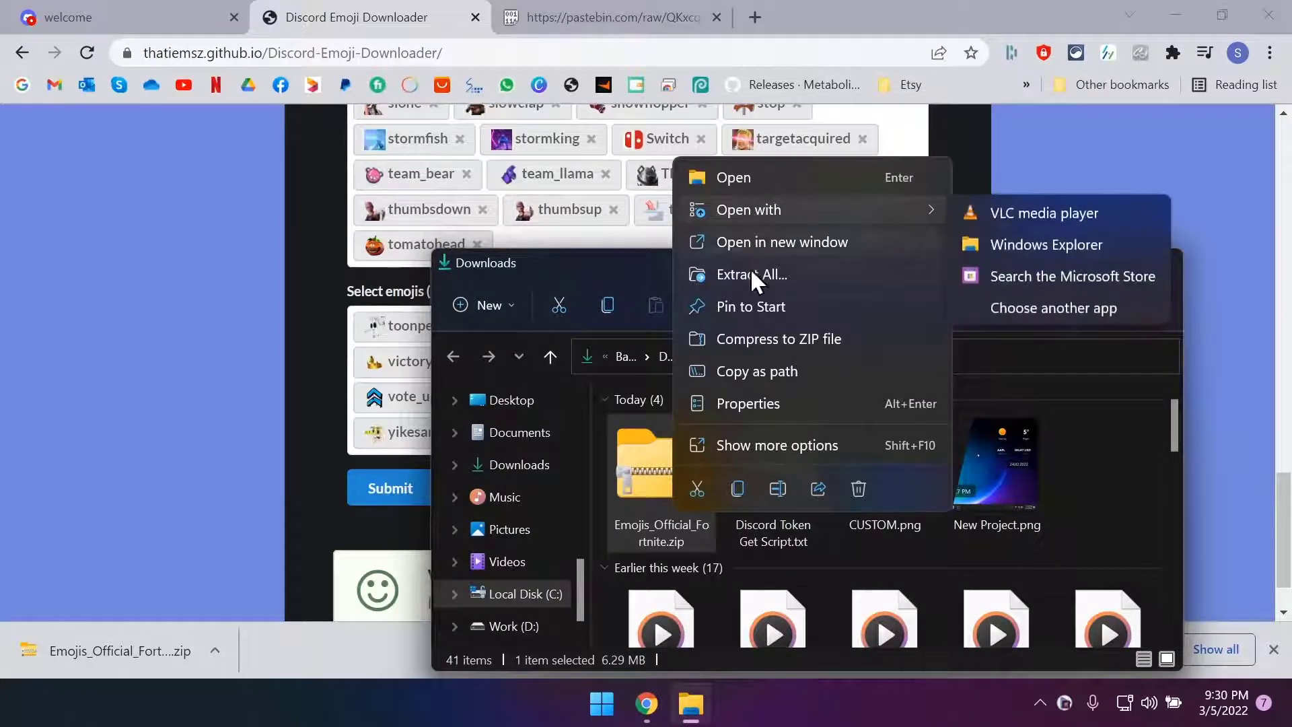
left_click(752, 275)
left_click(828, 544)
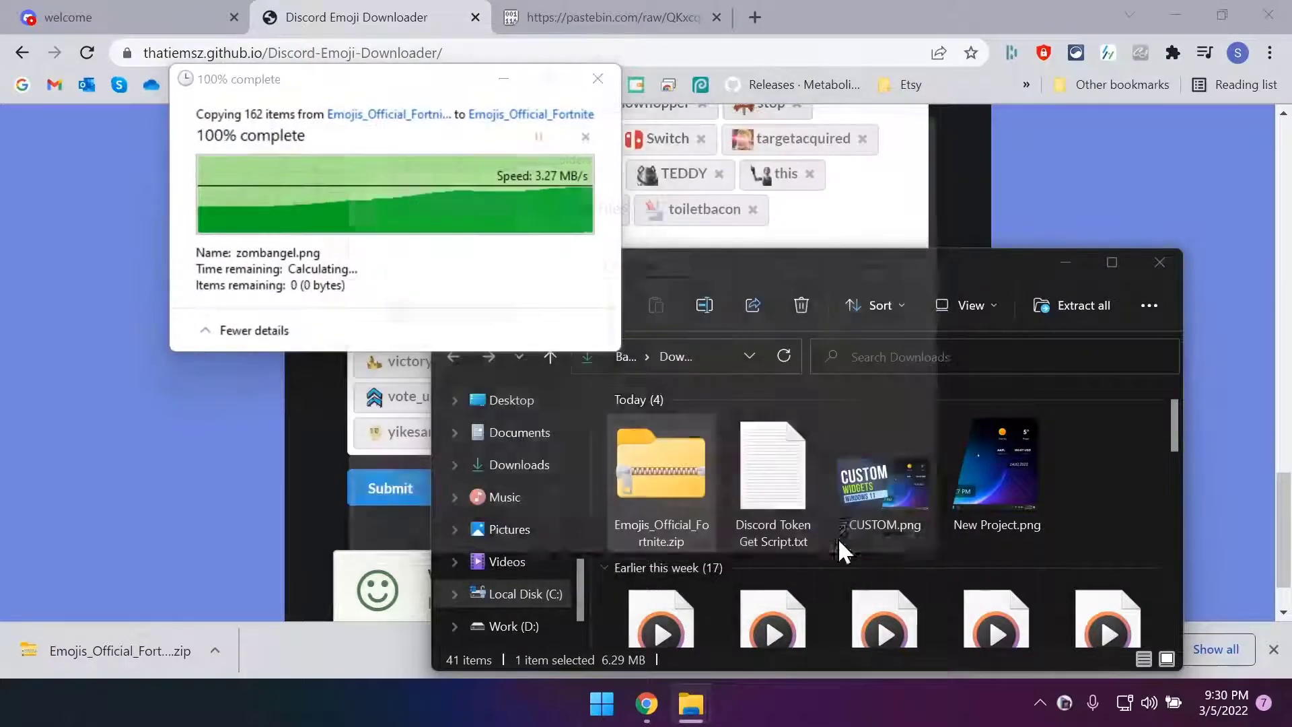
- Move the extracted Emojis_Official_Fortnite folder window up and maximize it
left_click_drag(778, 265, 609, 110)
double_click(611, 111)
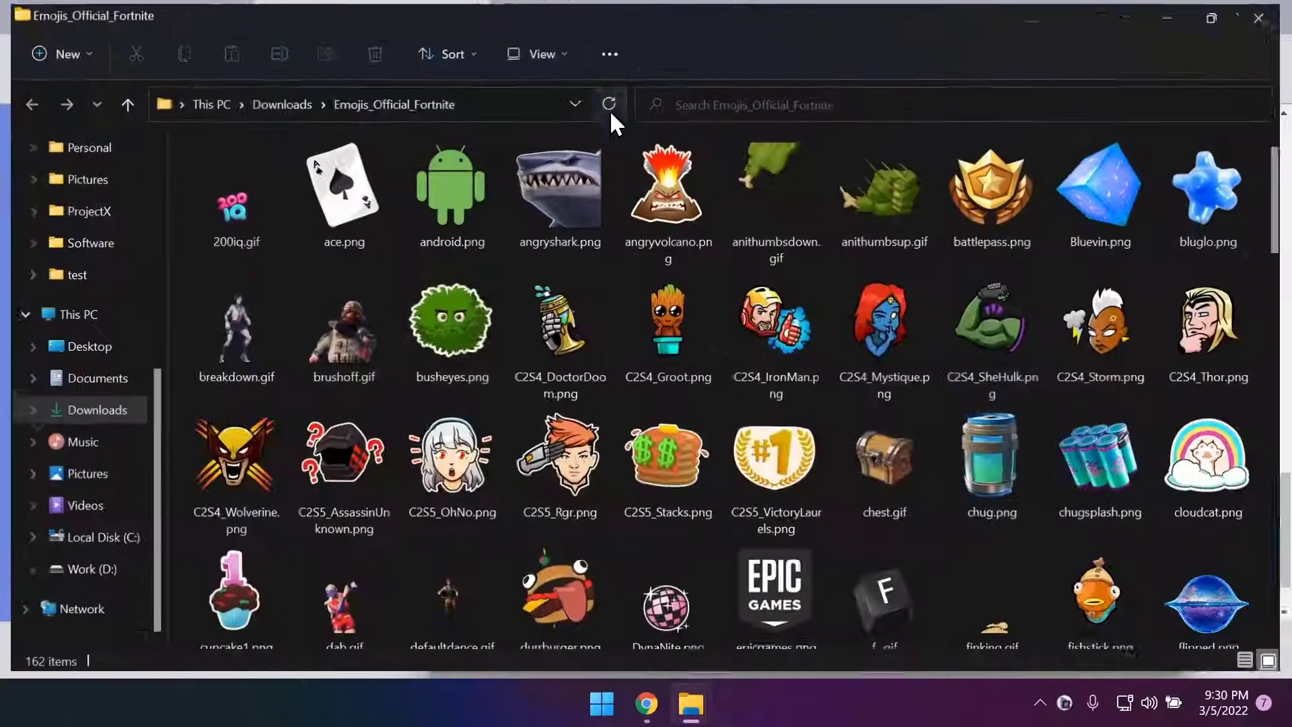
scroll(817, 334, "down", 8)
scroll(817, 333, "down", 8)
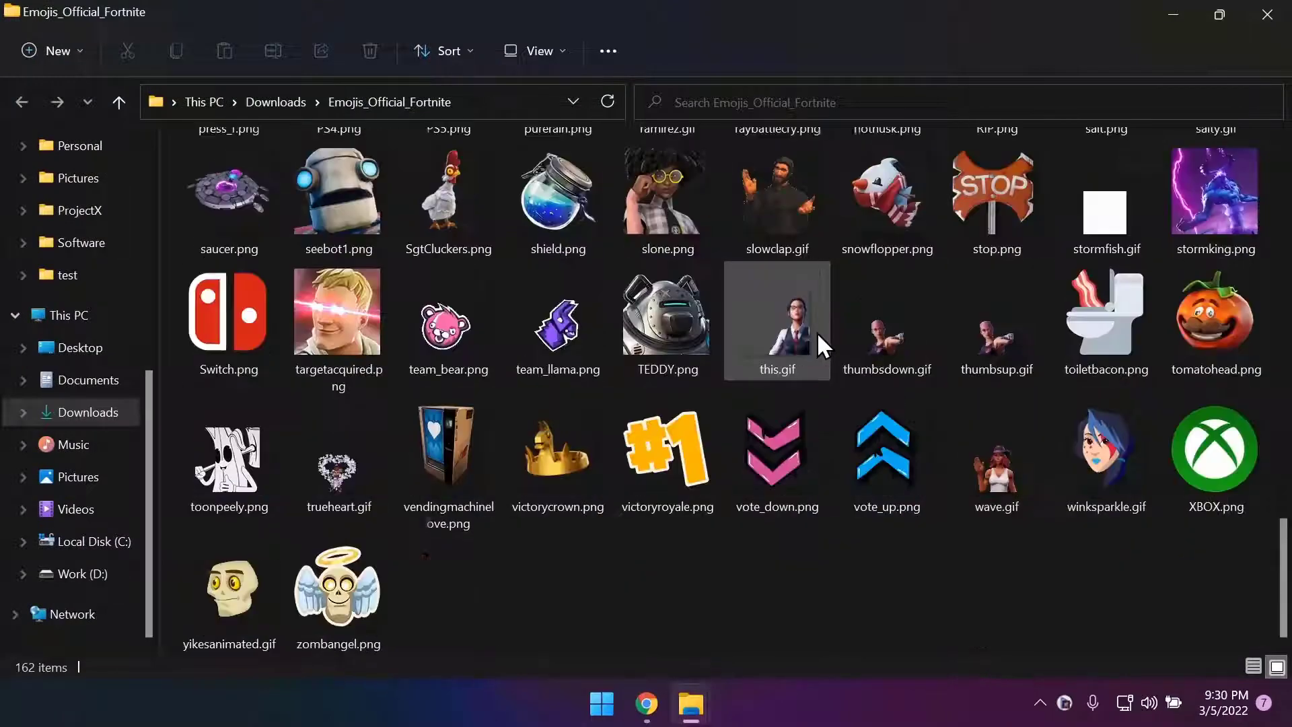
scroll(812, 372, "up", 8)
scroll(802, 383, "up", 8)
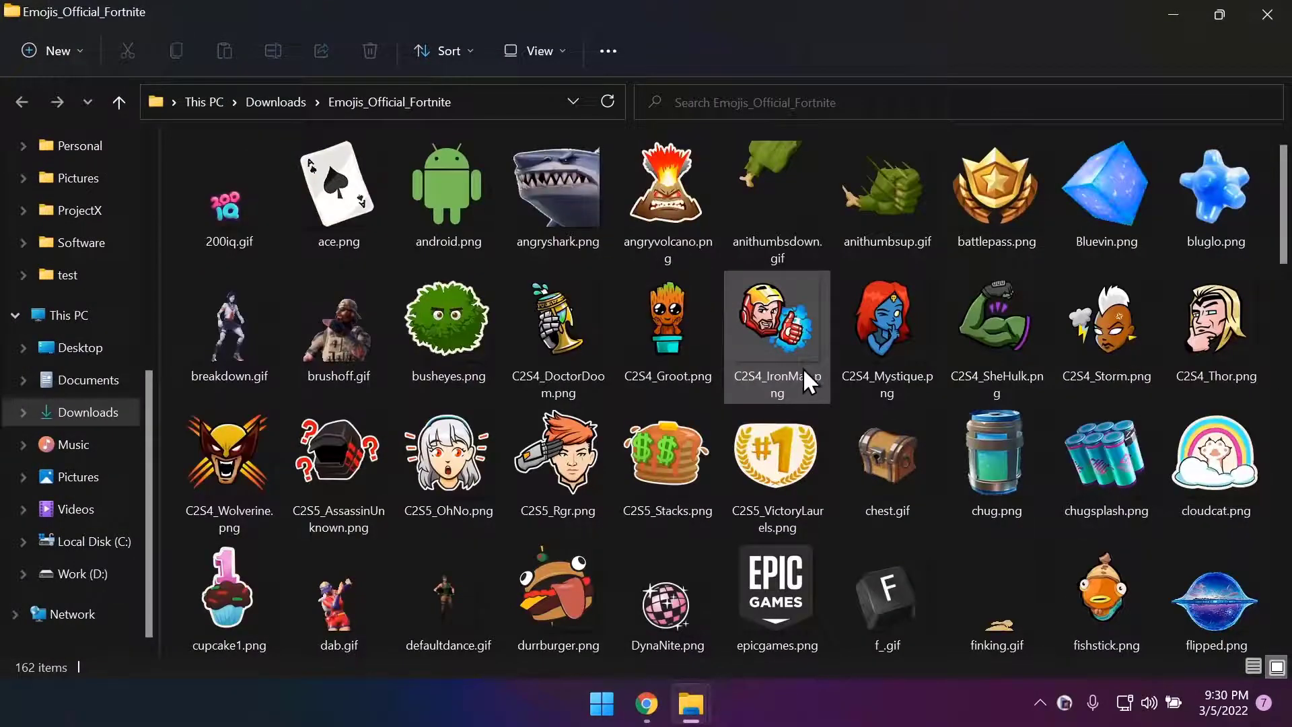
scroll(803, 368, "down", 8)
scroll(805, 363, "down", 5)
scroll(805, 363, "down", 3)
scroll(804, 363, "up", 4)
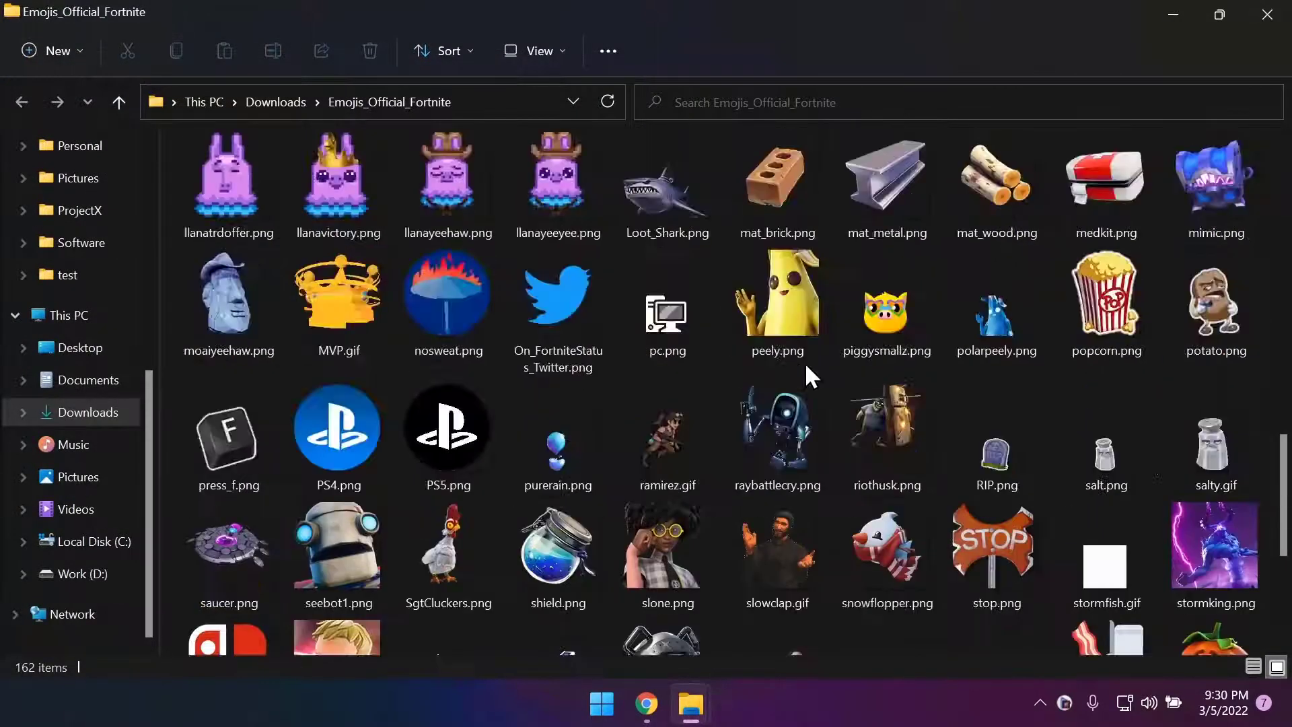
scroll(805, 362, "up", 8)
- Minimize the emoji folder window, return to Discord's welcome tab, and close DevTools
left_click(1173, 14)
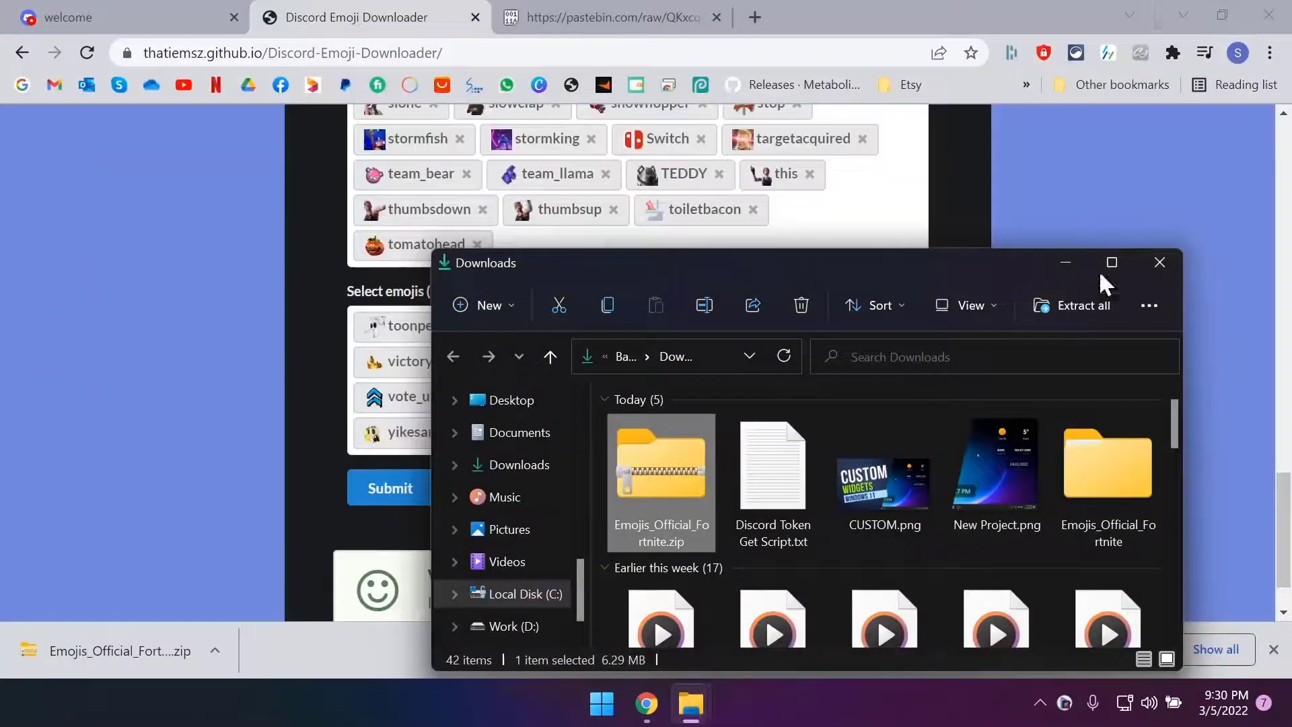
scroll(951, 282, "up", 5)
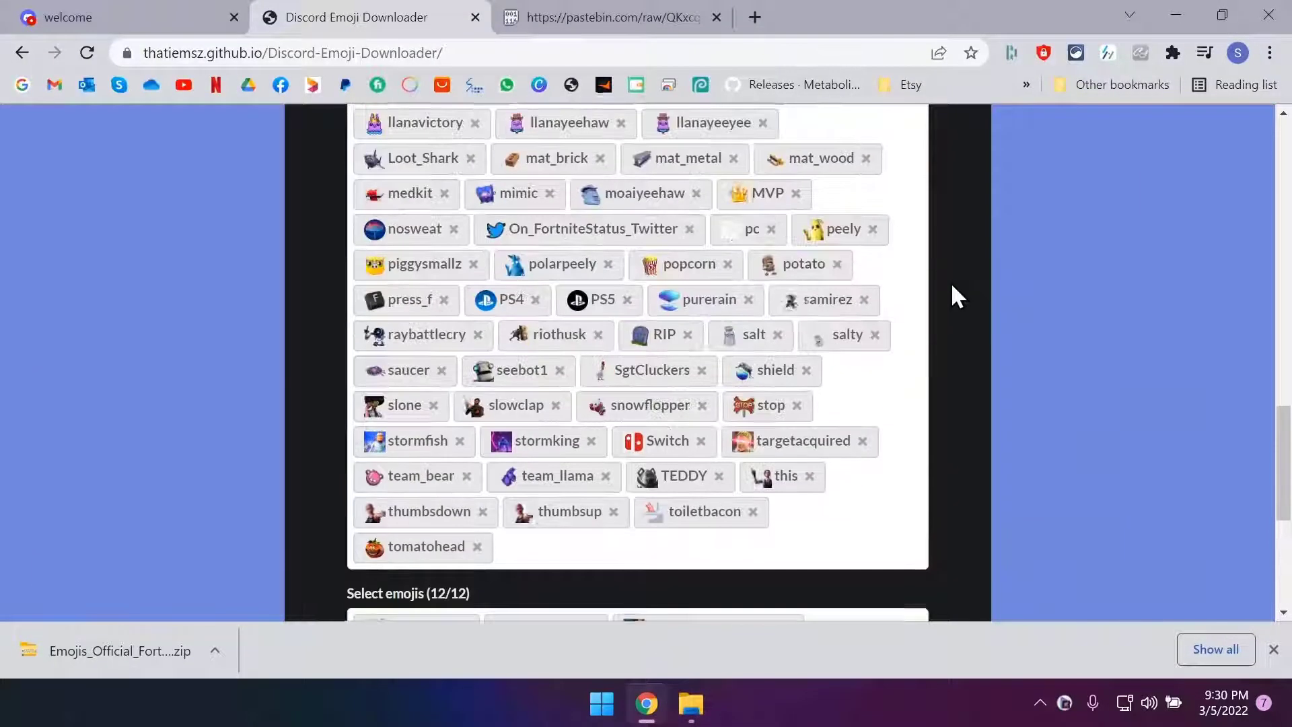
scroll(951, 281, "up", 5)
scroll(952, 279, "up", 5)
scroll(953, 279, "up", 2)
scroll(952, 279, "up", 1)
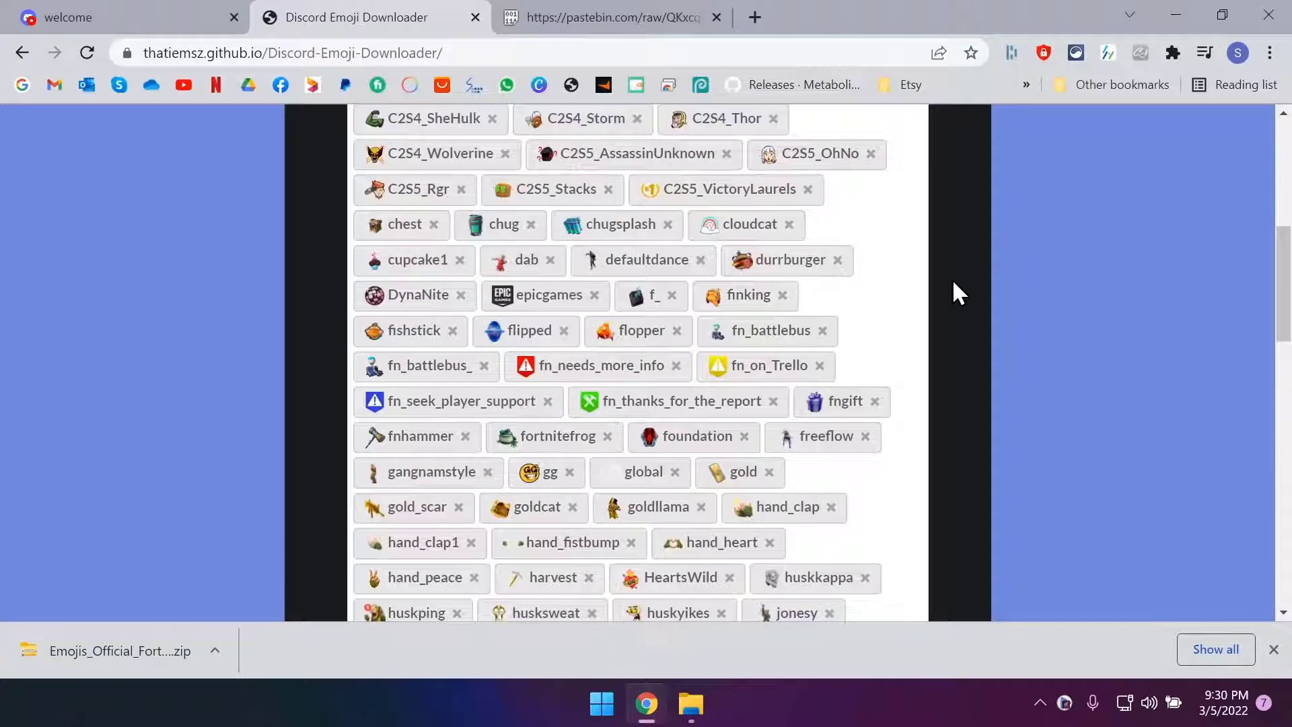
left_click(87, 17)
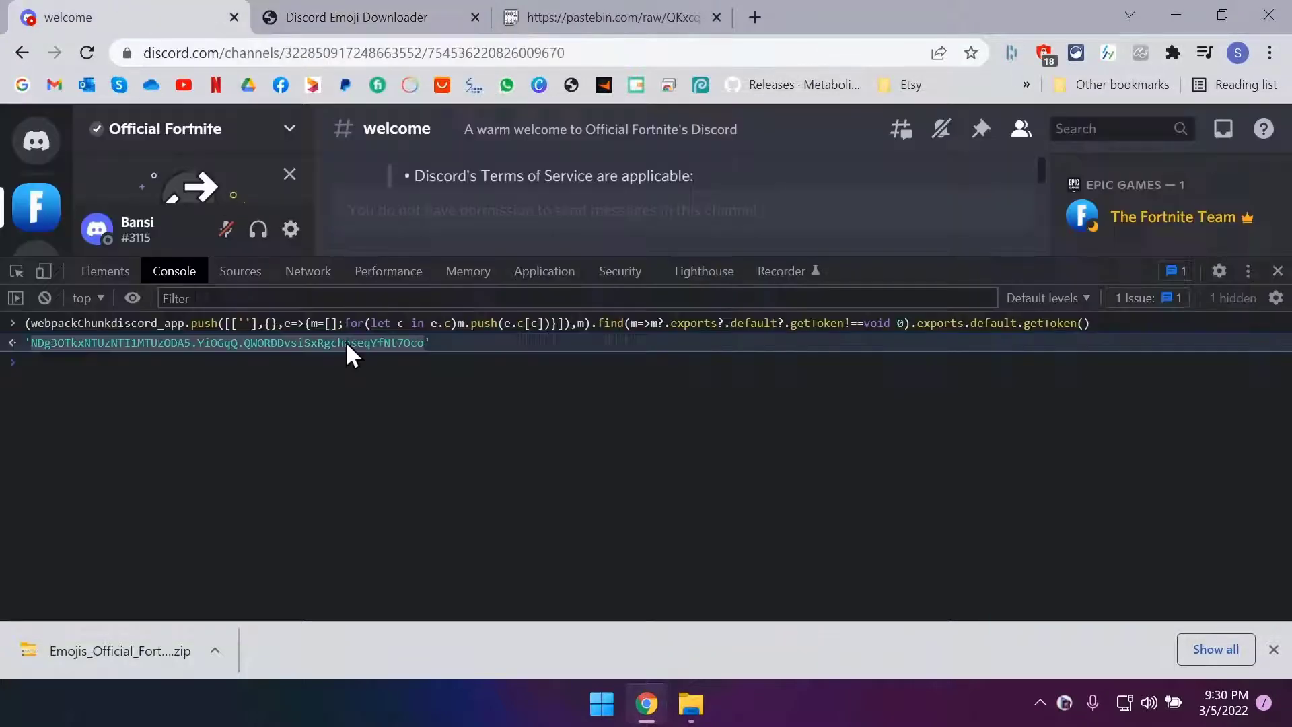
left_click(1277, 271)
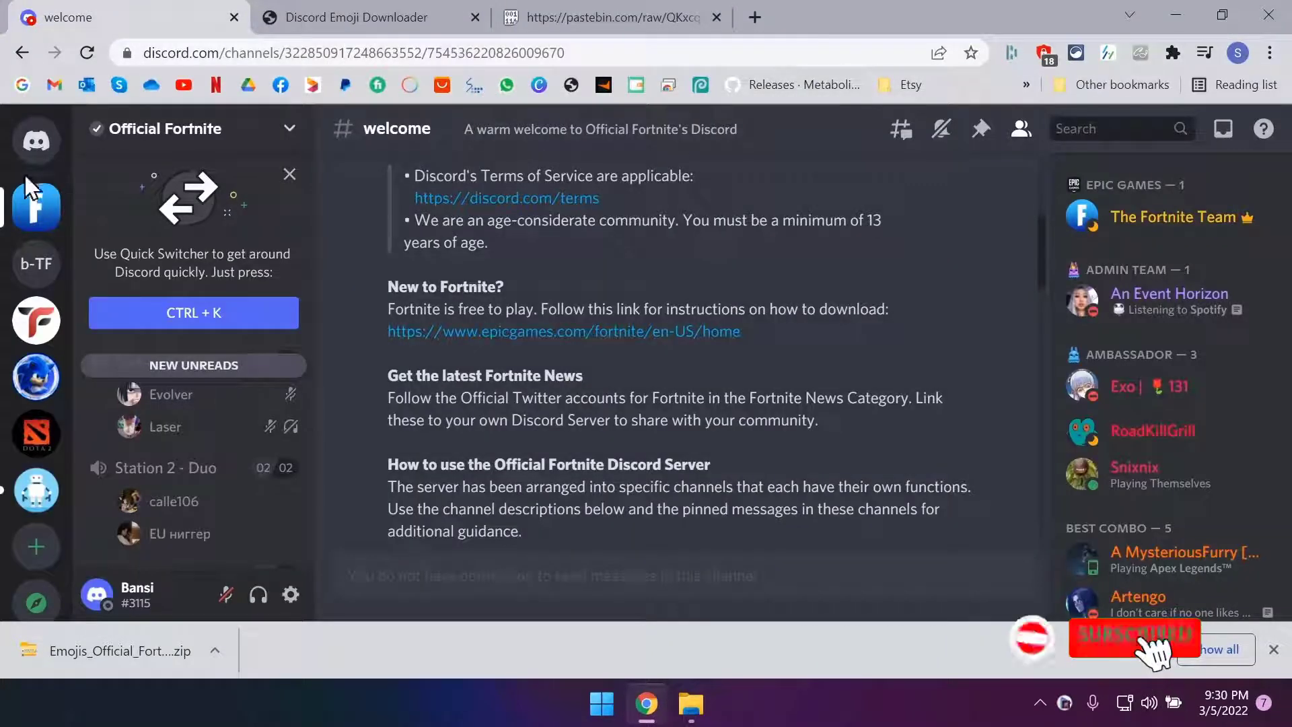